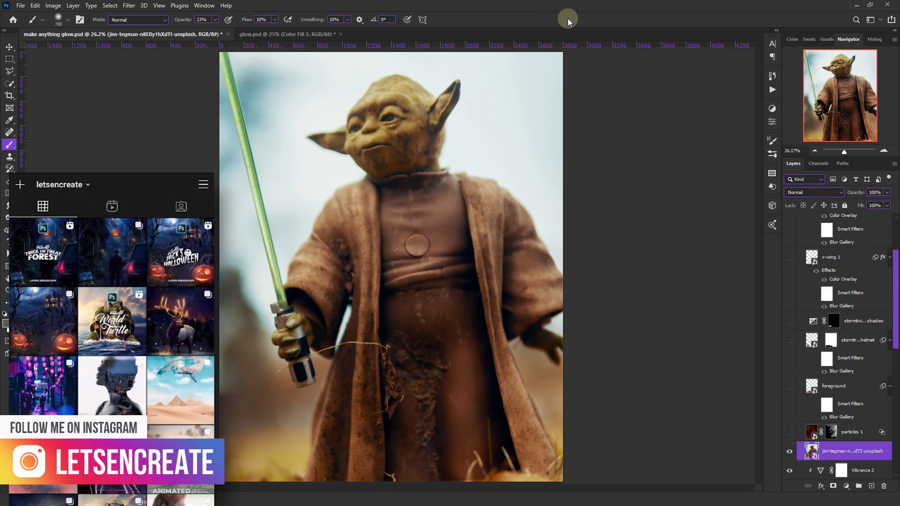
Hide the jim-tegman Yoda photo and show the background, midground and foreground rock layers
{"action": "scroll", "coordinate": [825, 315], "scroll_direction": "down", "scroll_amount": 2}
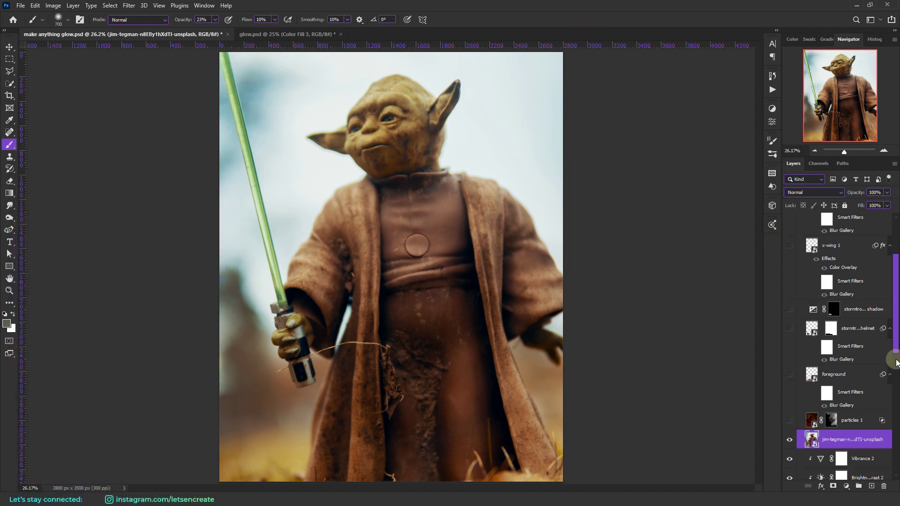
{"action": "left_click", "coordinate": [790, 428]}
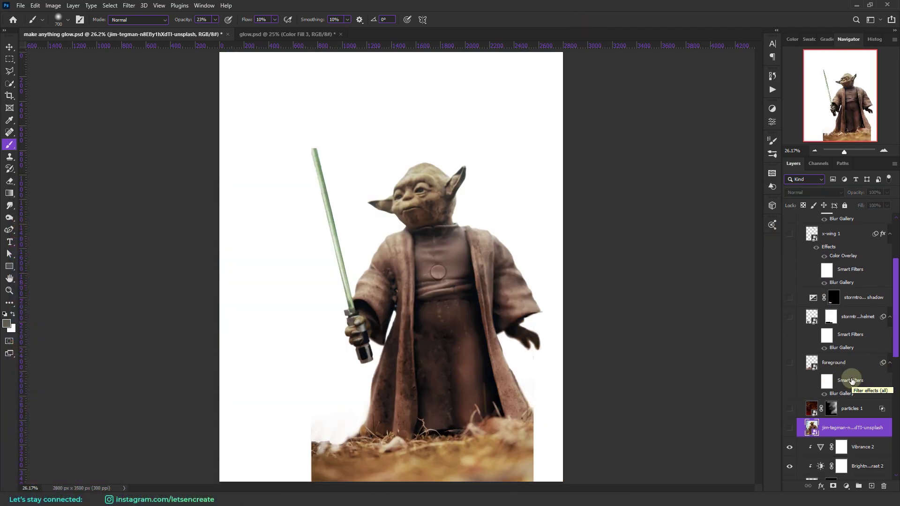
{"action": "scroll", "coordinate": [852, 380], "scroll_direction": "down", "scroll_amount": 10}
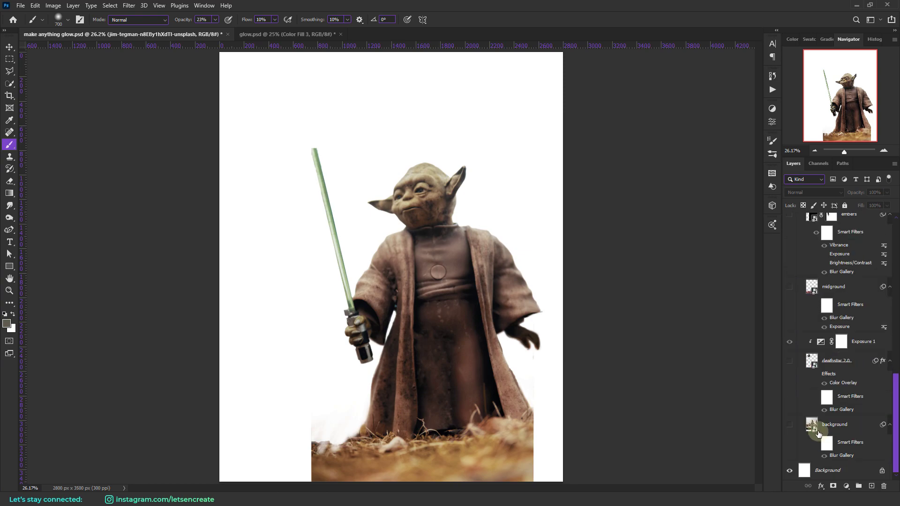
{"action": "left_click", "coordinate": [790, 424]}
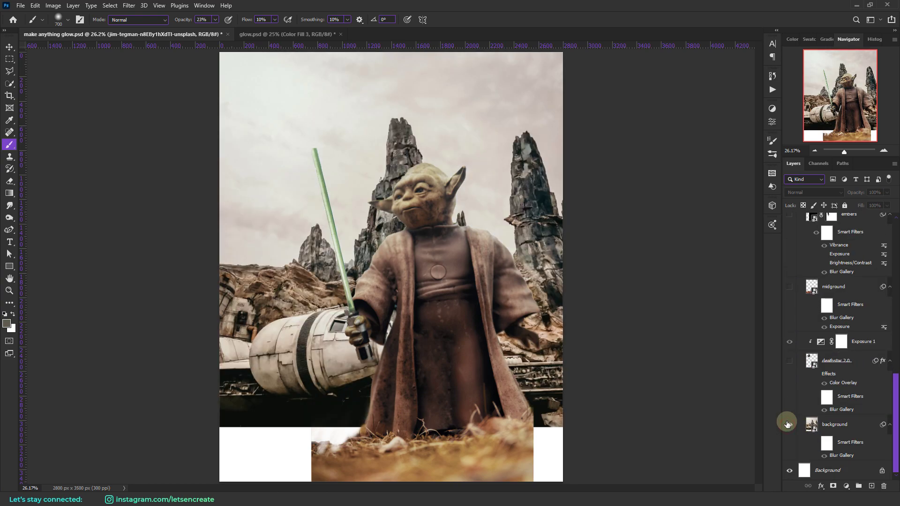
{"action": "scroll", "coordinate": [800, 384], "scroll_direction": "up", "scroll_amount": 2}
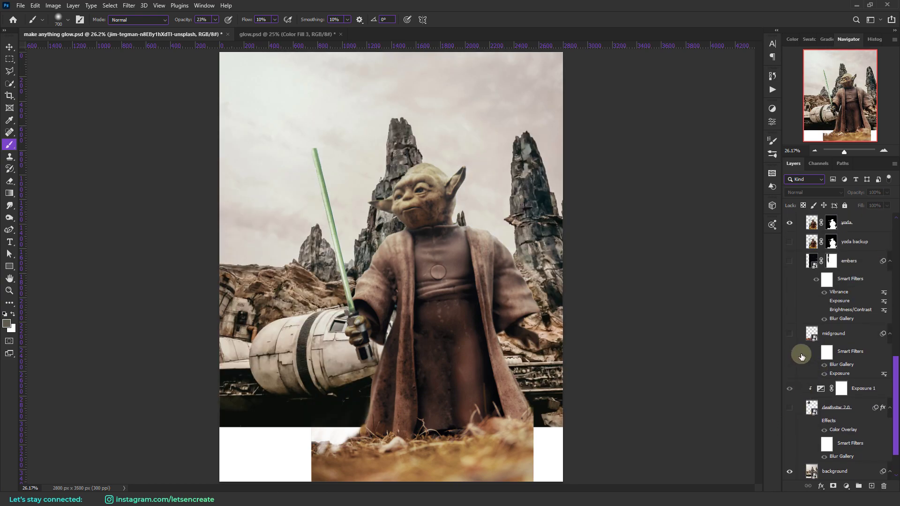
{"action": "left_click", "coordinate": [790, 334]}
{"action": "scroll", "coordinate": [790, 347], "scroll_direction": "up", "scroll_amount": 5}
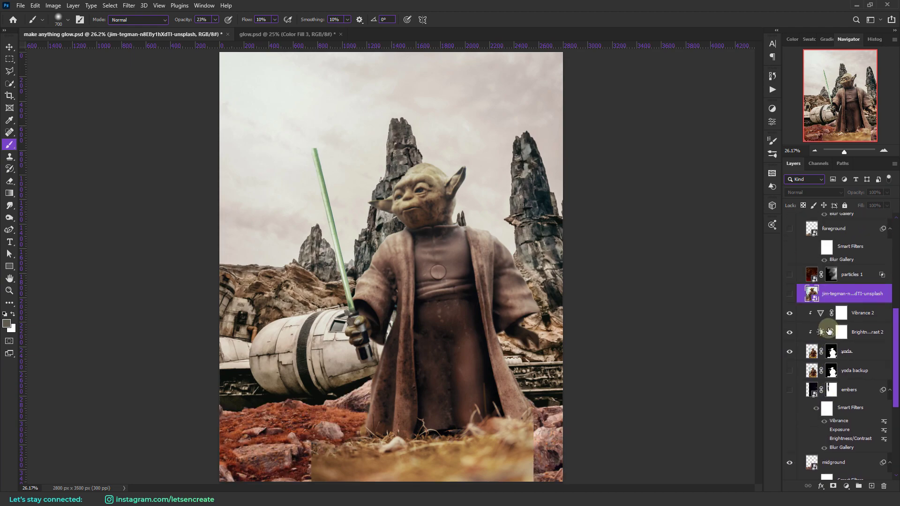
{"action": "left_click", "coordinate": [789, 358]}
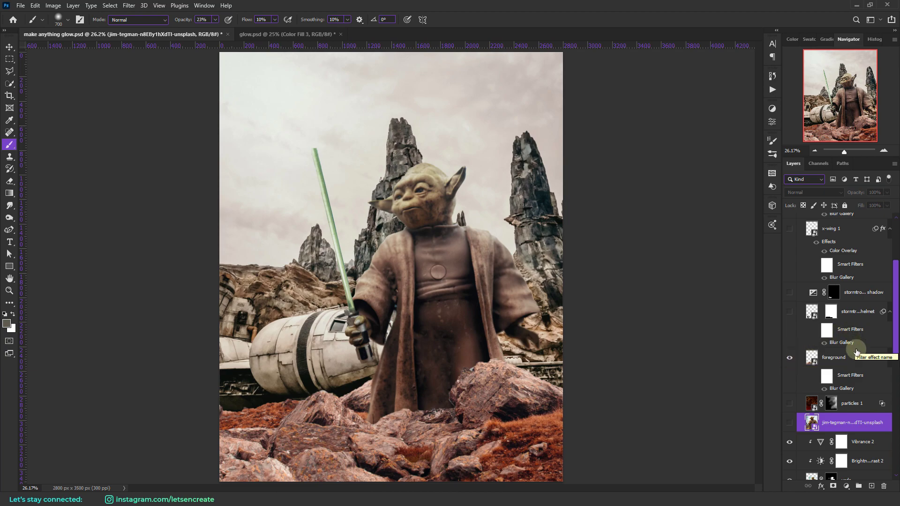
Make the stormtrooper helmet and Death Star layers visible
{"action": "scroll", "coordinate": [856, 346], "scroll_direction": "down", "scroll_amount": 2}
{"action": "scroll", "coordinate": [847, 346], "scroll_direction": "up", "scroll_amount": 2}
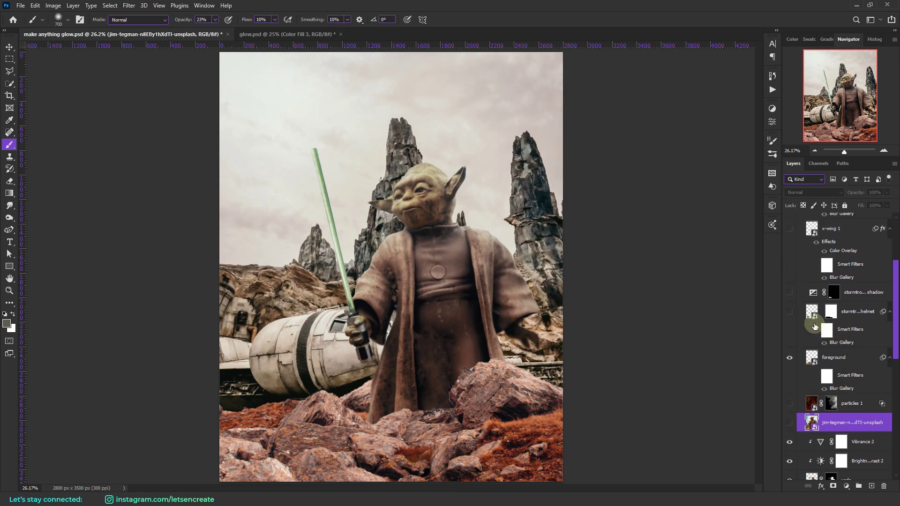
{"action": "left_click", "coordinate": [790, 311]}
{"action": "scroll", "coordinate": [844, 337], "scroll_direction": "down", "scroll_amount": 5}
{"action": "scroll", "coordinate": [845, 338], "scroll_direction": "down", "scroll_amount": 7}
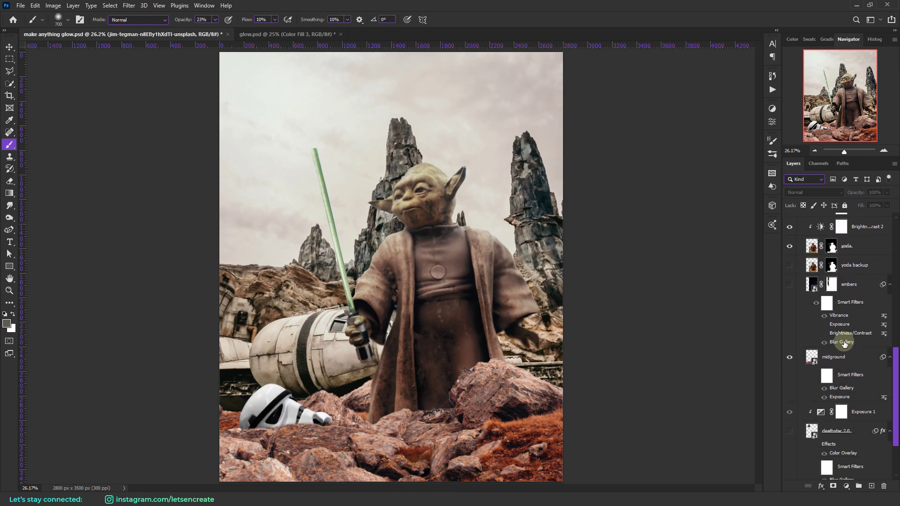
{"action": "left_click", "coordinate": [789, 386]}
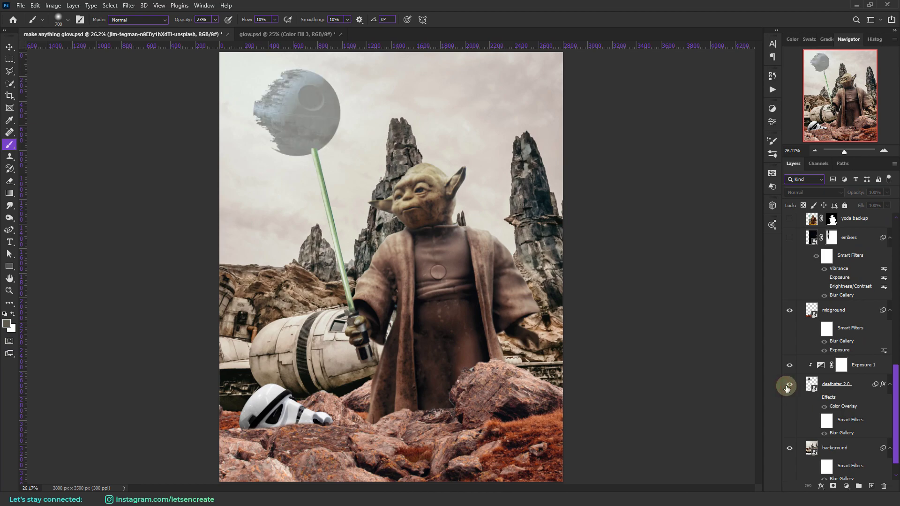
Show both X-wing layers, the jet trail and the embers sparks
{"action": "scroll", "coordinate": [825, 370], "scroll_direction": "up", "scroll_amount": 5}
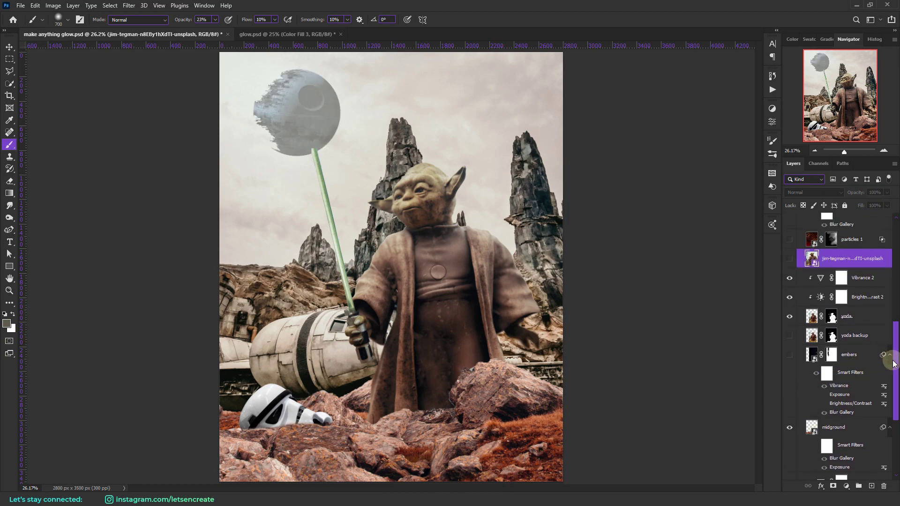
{"action": "scroll", "coordinate": [893, 363], "scroll_direction": "up", "scroll_amount": 10}
{"action": "left_click", "coordinate": [789, 297]}
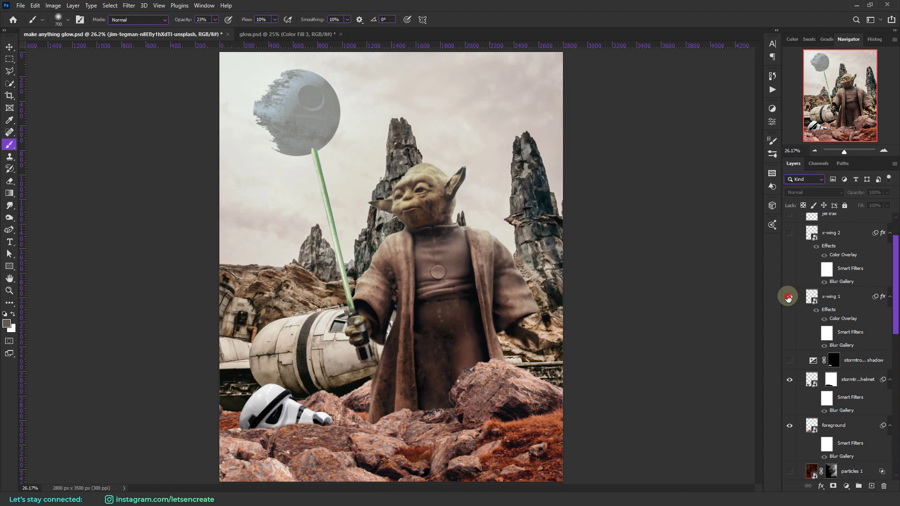
{"action": "scroll", "coordinate": [793, 261], "scroll_direction": "up", "scroll_amount": 1}
{"action": "left_click", "coordinate": [790, 268]}
{"action": "left_click", "coordinate": [789, 249]}
{"action": "scroll", "coordinate": [797, 282], "scroll_direction": "down", "scroll_amount": 1}
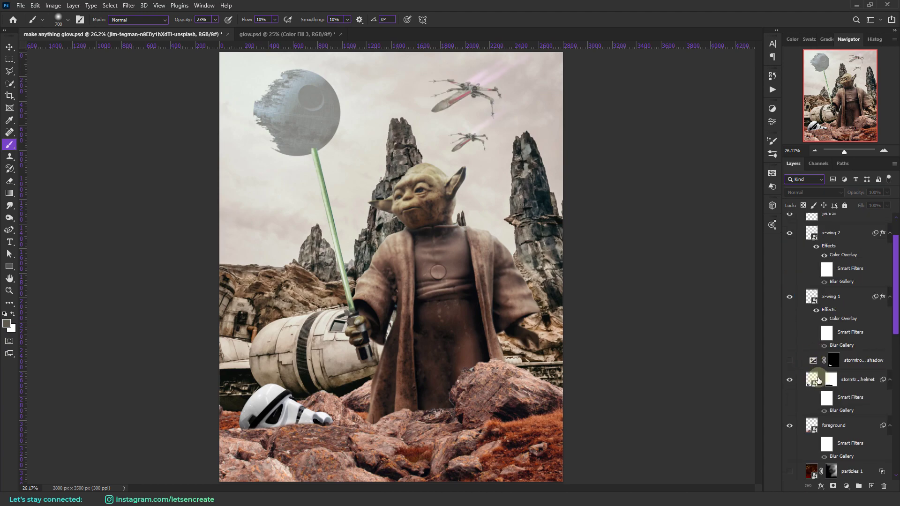
{"action": "scroll", "coordinate": [835, 375], "scroll_direction": "down", "scroll_amount": 3}
{"action": "scroll", "coordinate": [893, 385], "scroll_direction": "down", "scroll_amount": 5}
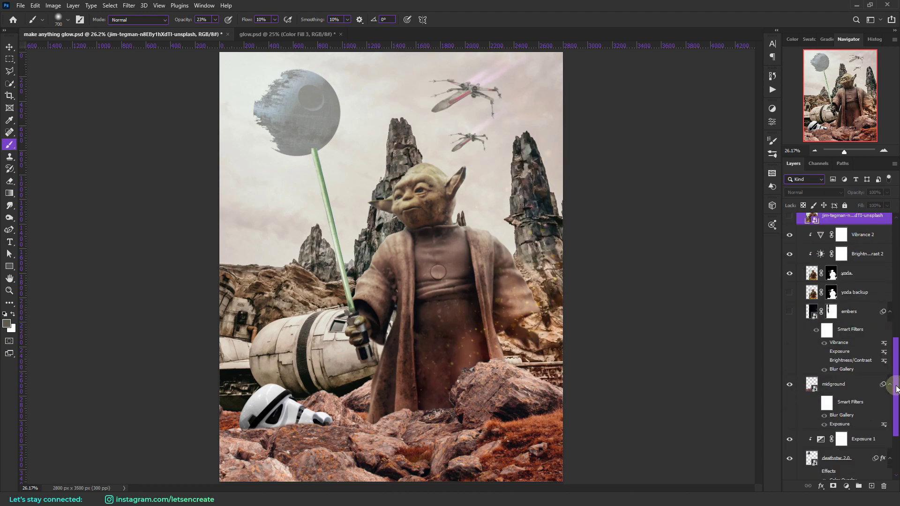
{"action": "left_click", "coordinate": [790, 311]}
Turn on Color Fill 4 and enable blur filters on both X-wings, the helmet and the foreground
{"action": "left_click_drag", "start_coordinate": [894, 366], "coordinate": [898, 242]}
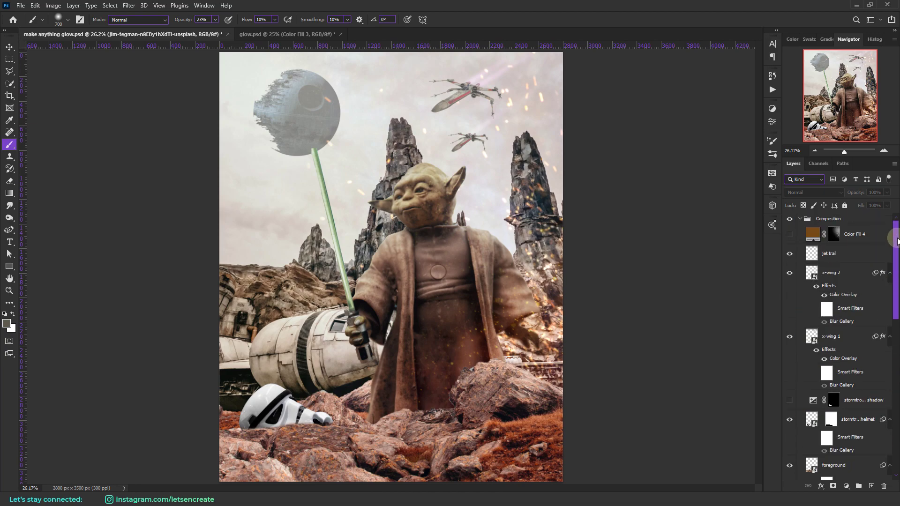
{"action": "left_click", "coordinate": [790, 234]}
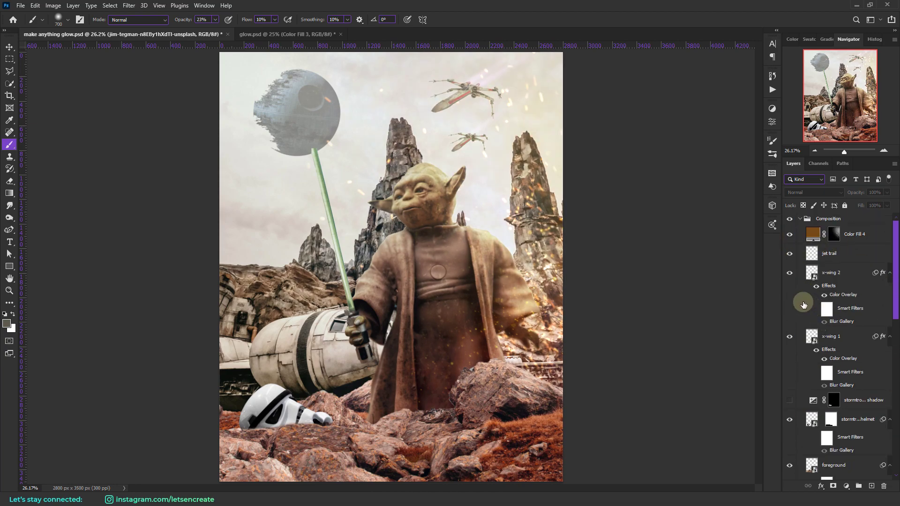
{"action": "left_click", "coordinate": [816, 308]}
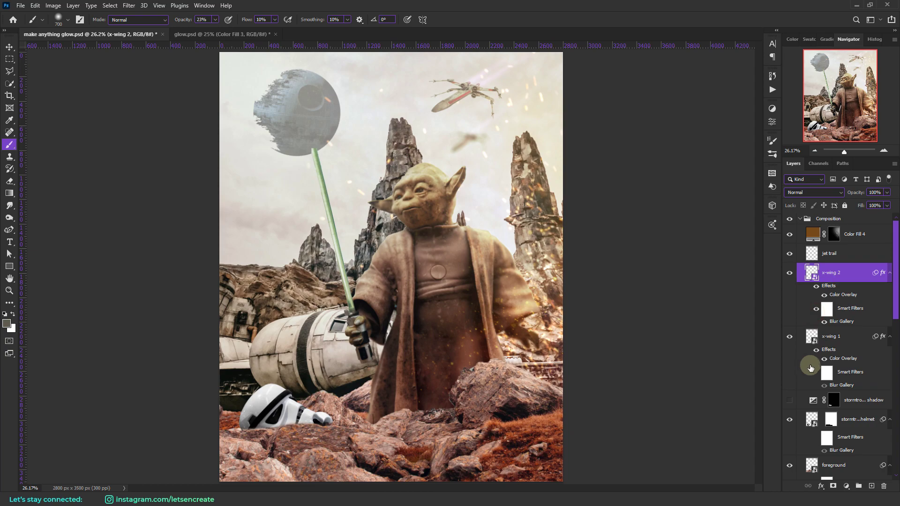
{"action": "left_click", "coordinate": [815, 371]}
{"action": "scroll", "coordinate": [815, 325], "scroll_direction": "down", "scroll_amount": 5}
{"action": "left_click", "coordinate": [816, 321]}
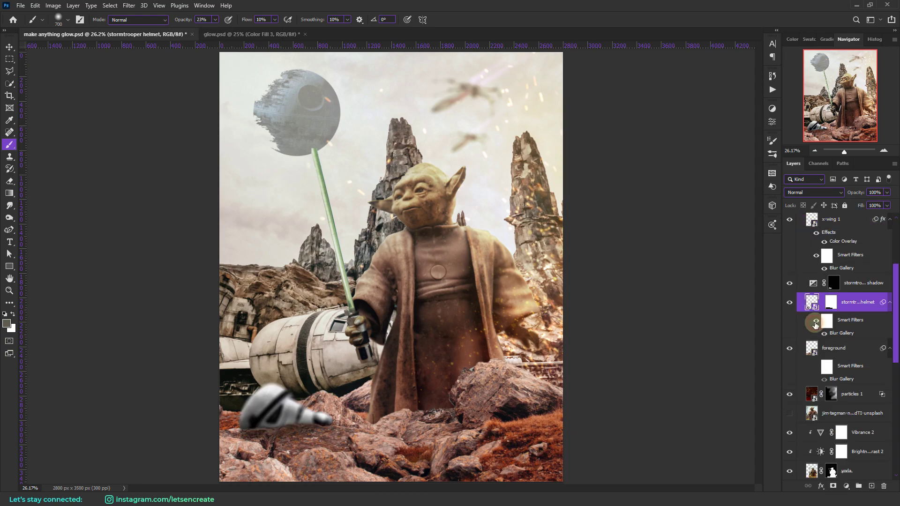
{"action": "left_click", "coordinate": [816, 366]}
Enable the midground, Death Star and background filters and effects, leaving background selected
{"action": "scroll", "coordinate": [820, 375], "scroll_direction": "down", "scroll_amount": 3}
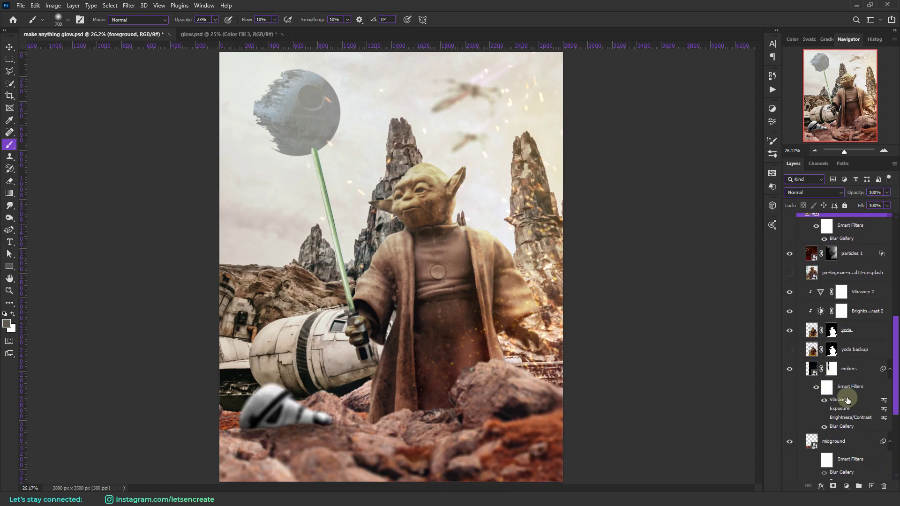
{"action": "scroll", "coordinate": [862, 377], "scroll_direction": "down", "scroll_amount": 3}
{"action": "left_click", "coordinate": [817, 386]}
{"action": "scroll", "coordinate": [853, 356], "scroll_direction": "down", "scroll_amount": 2}
{"action": "scroll", "coordinate": [854, 356], "scroll_direction": "down", "scroll_amount": 1}
{"action": "left_click", "coordinate": [816, 373]}
{"action": "left_click", "coordinate": [816, 397]}
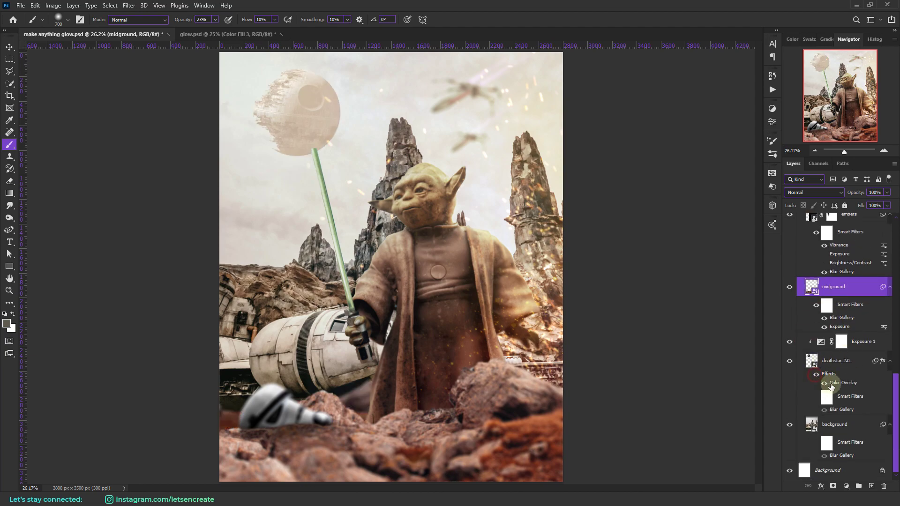
{"action": "left_click", "coordinate": [844, 371]}
{"action": "left_click", "coordinate": [818, 443]}
{"action": "left_click", "coordinate": [851, 425]}
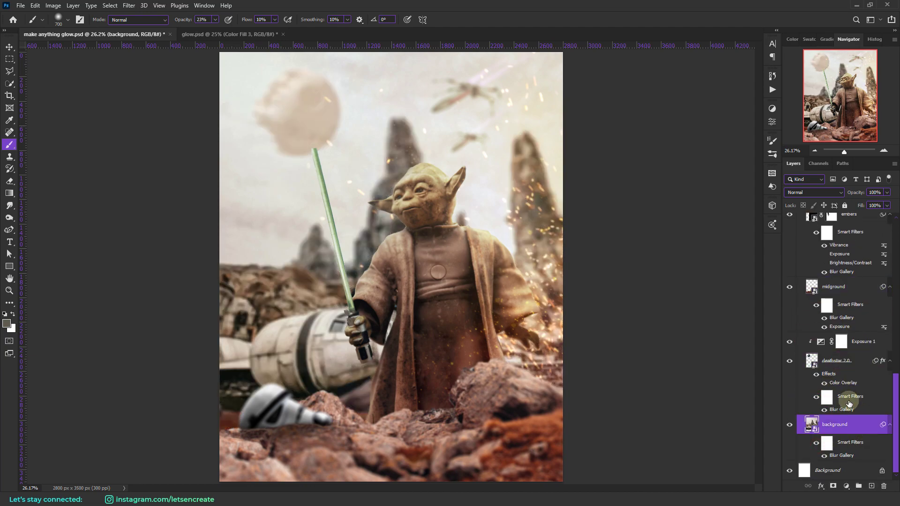
{"action": "left_click_drag", "start_coordinate": [895, 445], "coordinate": [895, 230]}
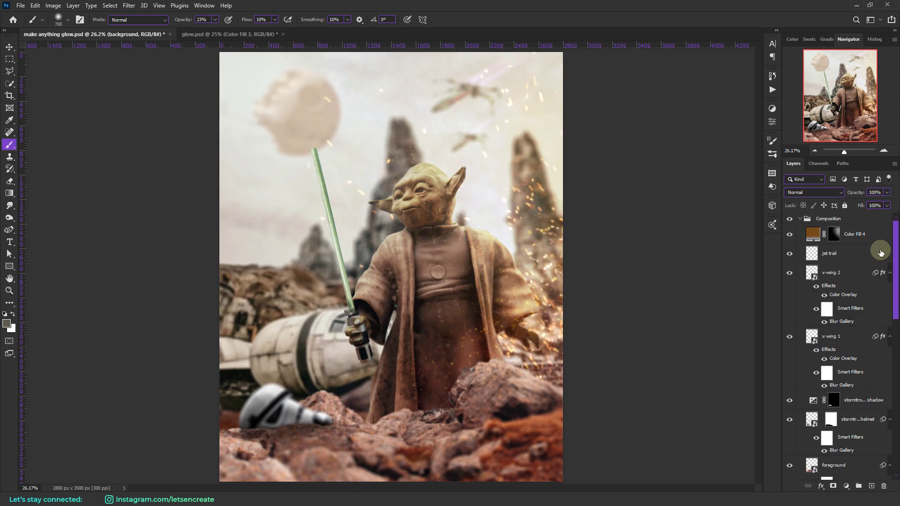
Group the layers from background to jet trail with Ctrl+G and name the group 'elements'
{"action": "left_click", "coordinate": [847, 253], "text": "shift"}
{"action": "key", "text": "ctrl+g"}
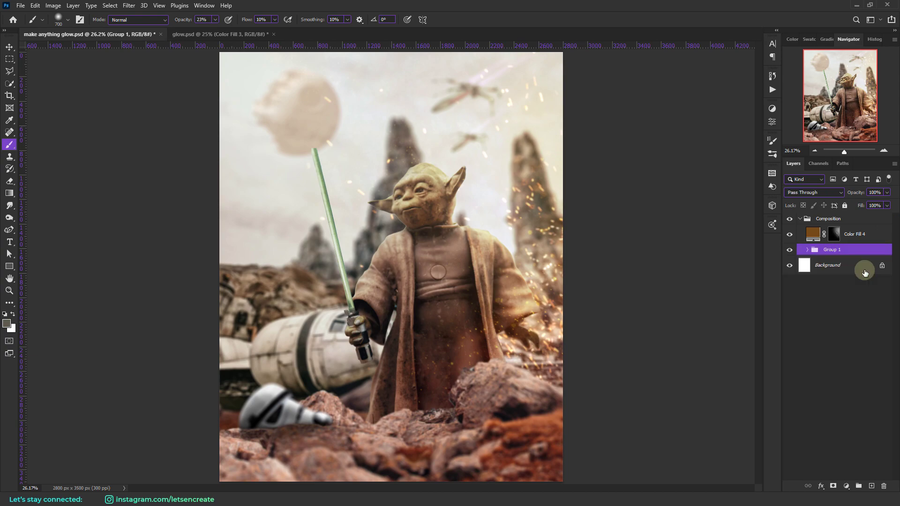
{"action": "double_click", "coordinate": [831, 249]}
{"action": "type", "text": "elements"}
{"action": "left_click", "coordinate": [869, 256]}
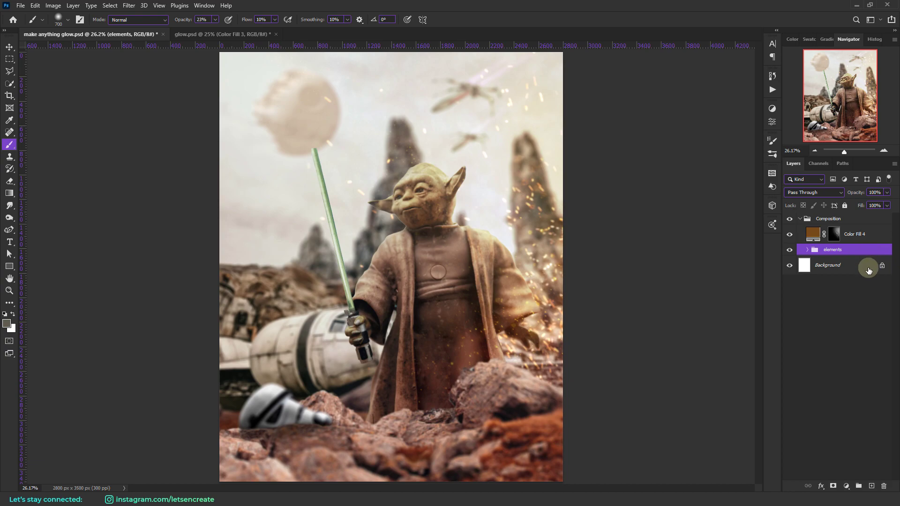
{"action": "left_click", "coordinate": [846, 486]}
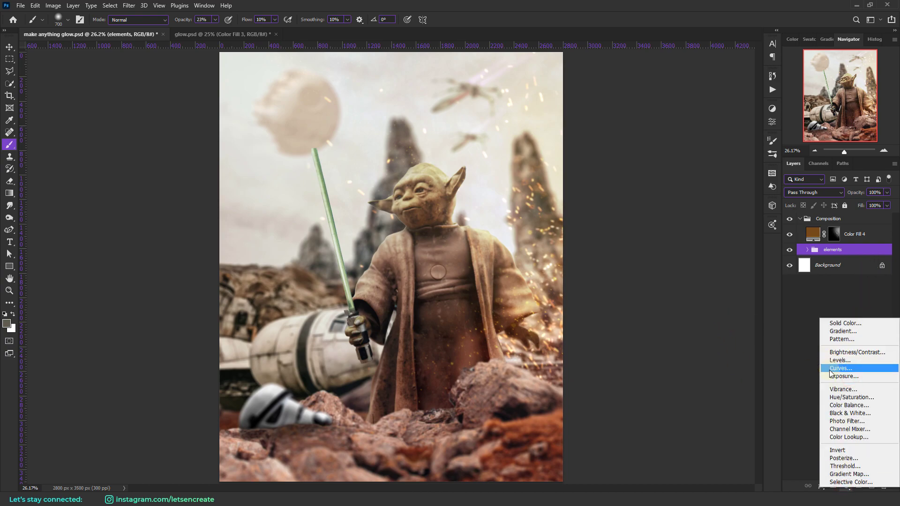
{"action": "left_click", "coordinate": [844, 376]}
{"action": "left_click_drag", "start_coordinate": [687, 156], "coordinate": [669, 159]}
{"action": "left_click", "coordinate": [874, 255]}
{"action": "left_click_drag", "start_coordinate": [874, 258], "coordinate": [885, 487]}
{"action": "left_click", "coordinate": [846, 487]}
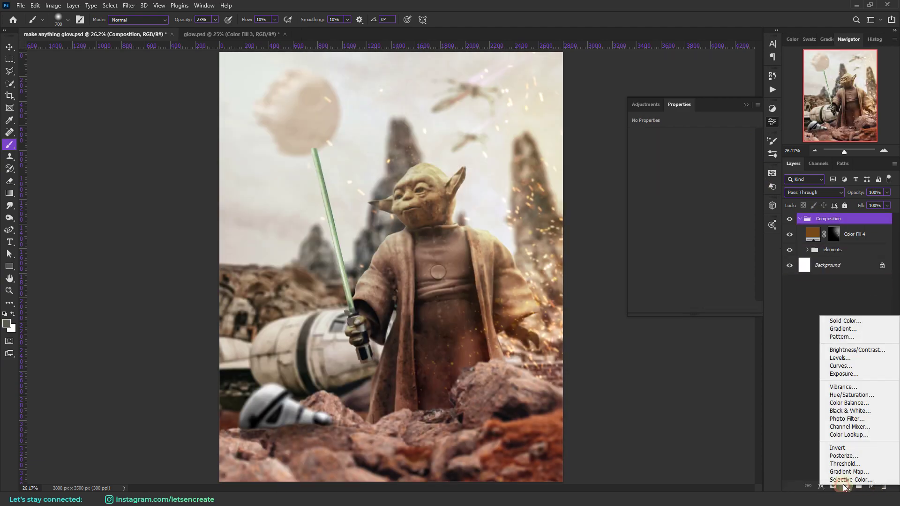
{"action": "left_click", "coordinate": [847, 419]}
{"action": "left_click", "coordinate": [664, 148]}
{"action": "left_click_drag", "start_coordinate": [781, 125], "coordinate": [781, 120]}
{"action": "left_click", "coordinate": [757, 108]}
{"action": "left_click", "coordinate": [862, 67]}
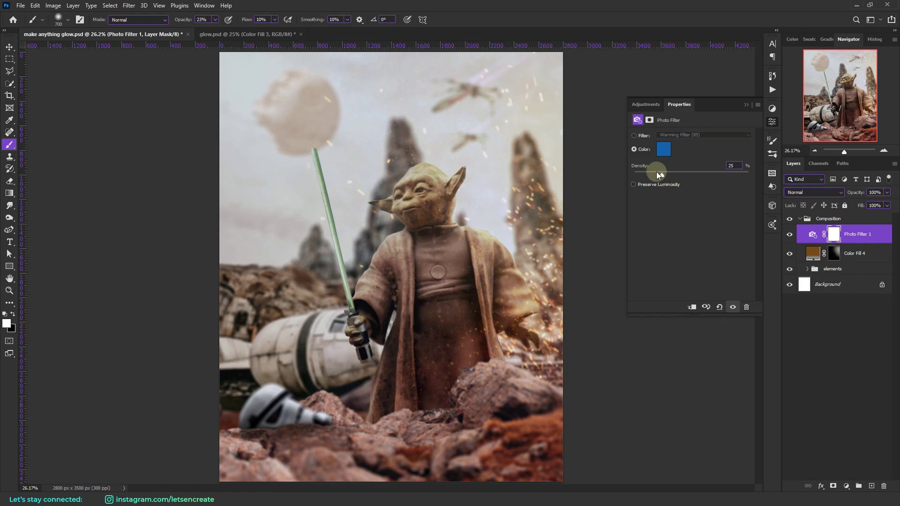
{"action": "left_click_drag", "start_coordinate": [658, 172], "coordinate": [741, 175]}
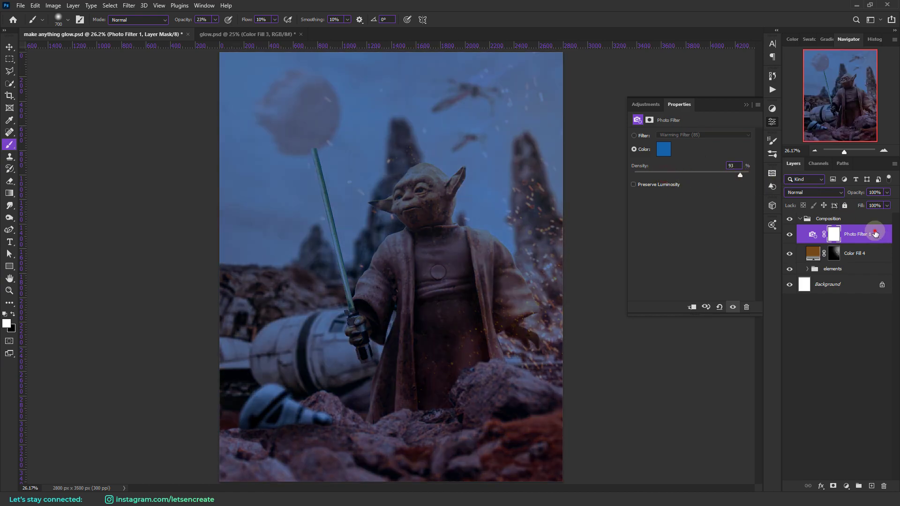
{"action": "left_click_drag", "start_coordinate": [876, 235], "coordinate": [885, 484]}
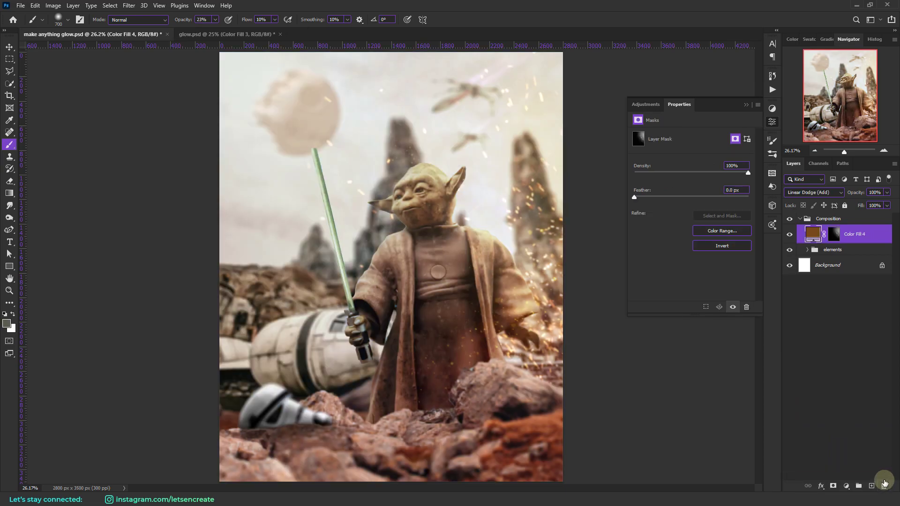
Add a Curves layer above elements, lowering highlights to output 163 and midtones to about 69
{"action": "left_click", "coordinate": [841, 249]}
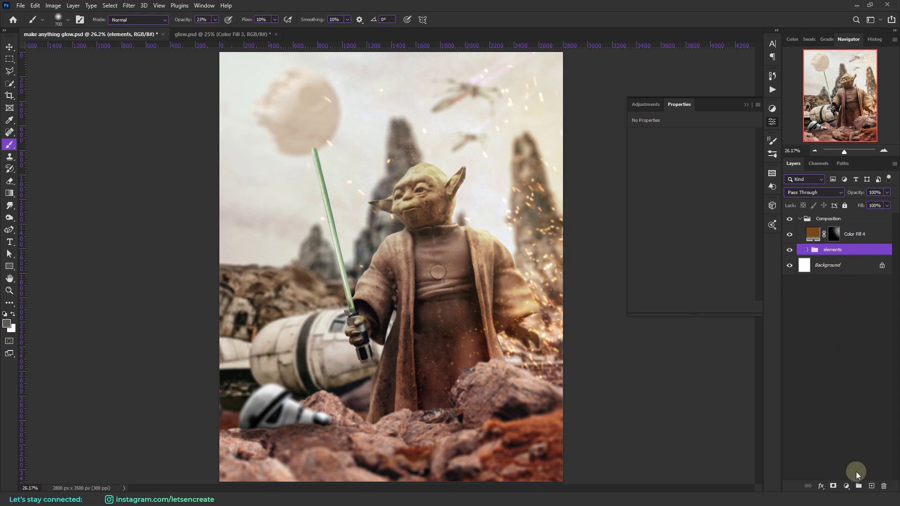
{"action": "left_click", "coordinate": [847, 487]}
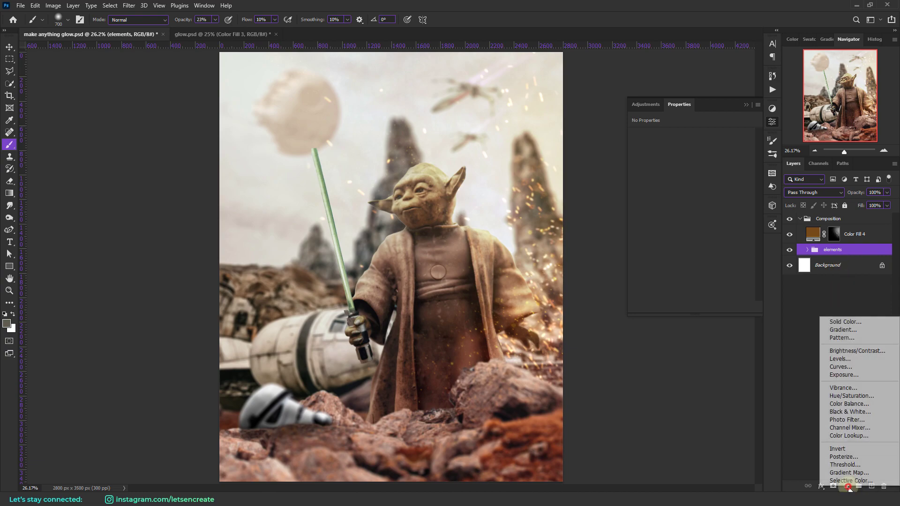
{"action": "left_click", "coordinate": [848, 367]}
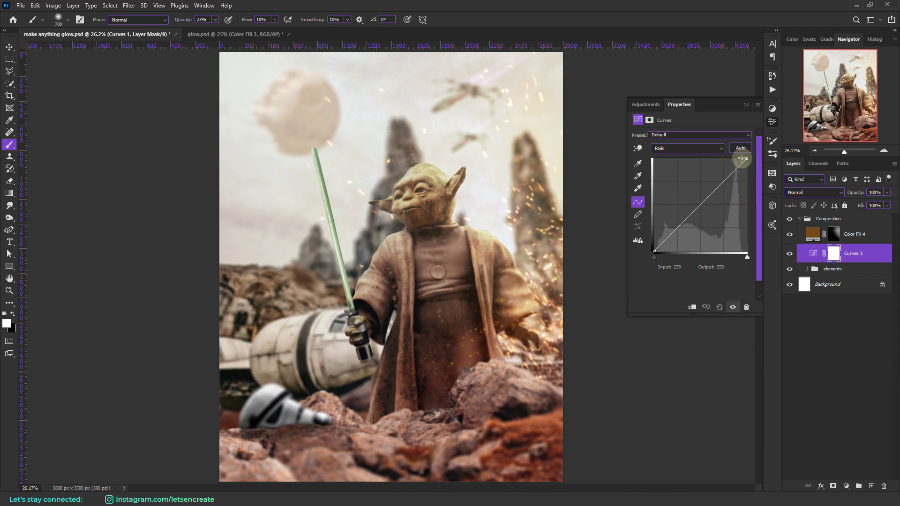
{"action": "left_click_drag", "start_coordinate": [742, 153], "coordinate": [748, 158]}
{"action": "left_click_drag", "start_coordinate": [747, 159], "coordinate": [747, 196]}
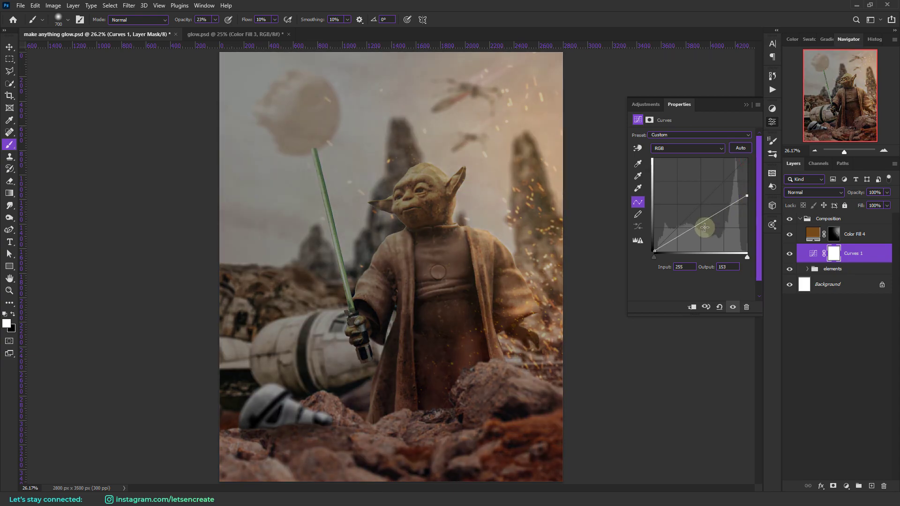
{"action": "mouse_move", "coordinate": [708, 218]}
{"action": "left_mouse_down"}
{"action": "mouse_move", "coordinate": [713, 227]}
{"action": "mouse_move", "coordinate": [712, 219]}
{"action": "left_mouse_up"}
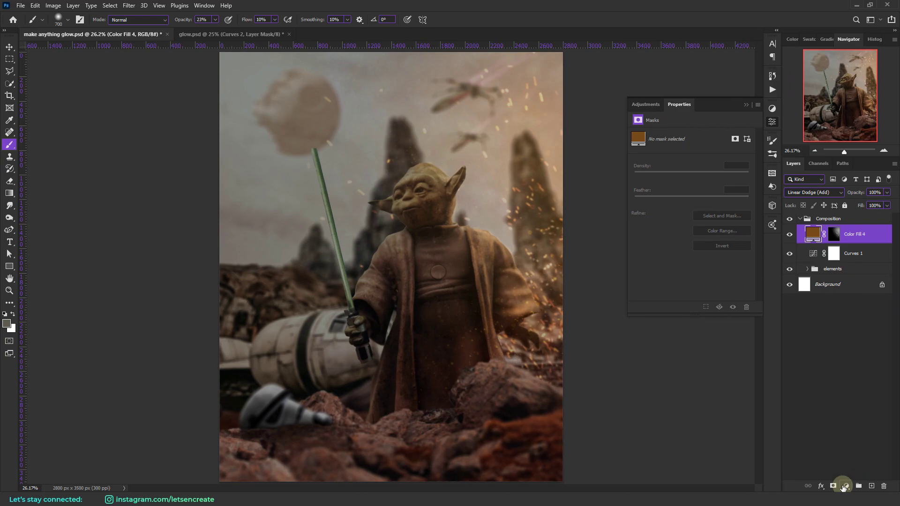
Add a Brightness/Contrast adjustment with Brightness 25 and Contrast 25
{"action": "left_click", "coordinate": [847, 486]}
{"action": "left_click", "coordinate": [857, 350]}
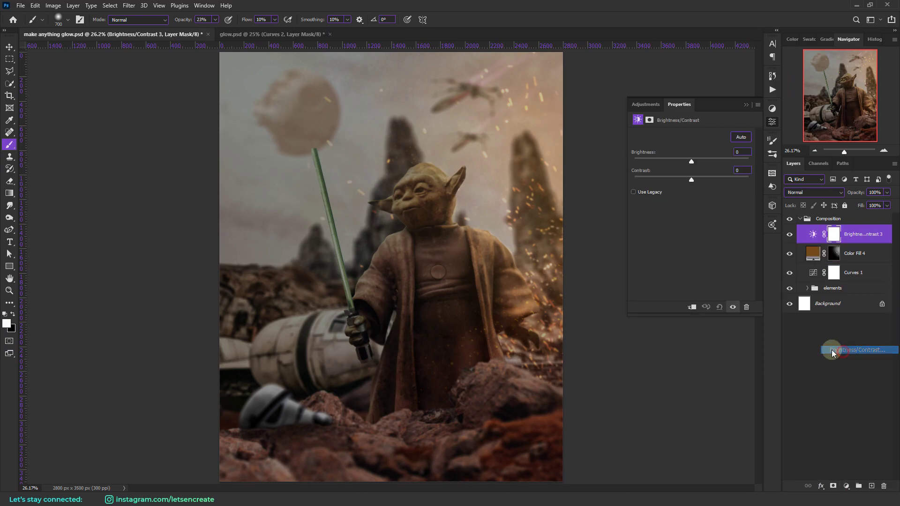
{"action": "left_click", "coordinate": [738, 153]}
{"action": "type", "text": "25"}
{"action": "key", "text": "Tab"}
{"action": "type", "text": "25"}
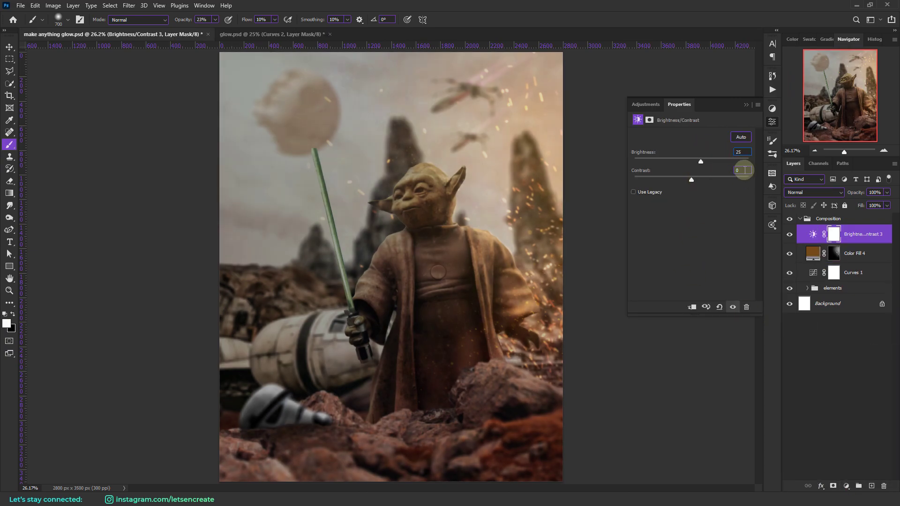
{"action": "left_click", "coordinate": [746, 105]}
Add Curves 2 above Curves 1, slightly raising the Red midtones and lowering the Blue midtones
{"action": "left_click", "coordinate": [860, 273]}
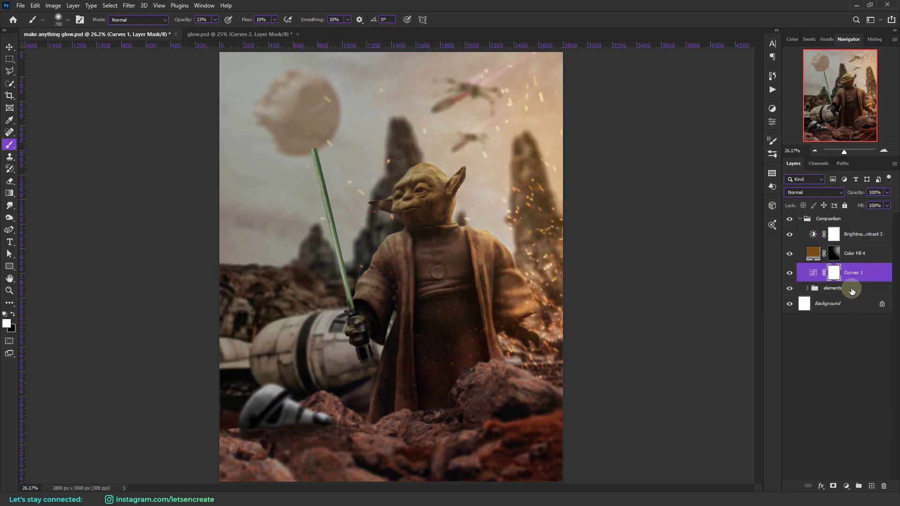
{"action": "left_click", "coordinate": [847, 487]}
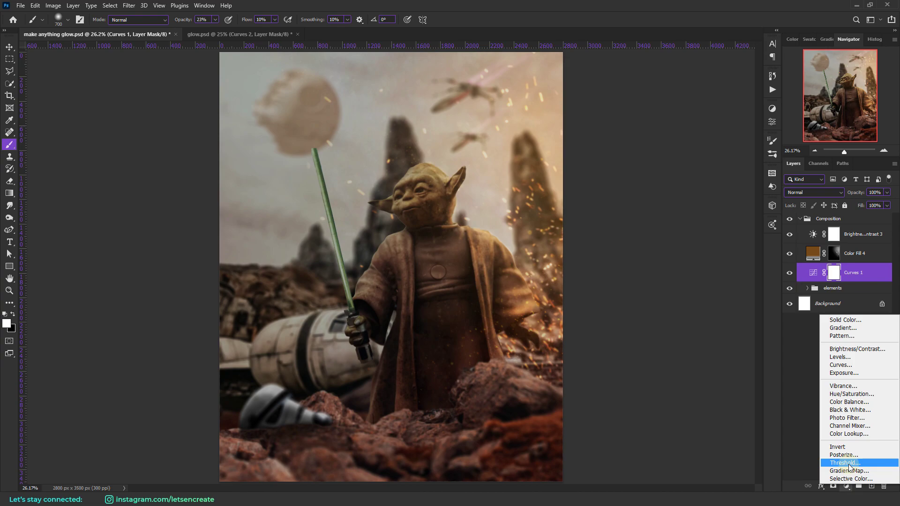
{"action": "left_click", "coordinate": [842, 365]}
{"action": "left_click", "coordinate": [671, 148]}
{"action": "left_click", "coordinate": [663, 163]}
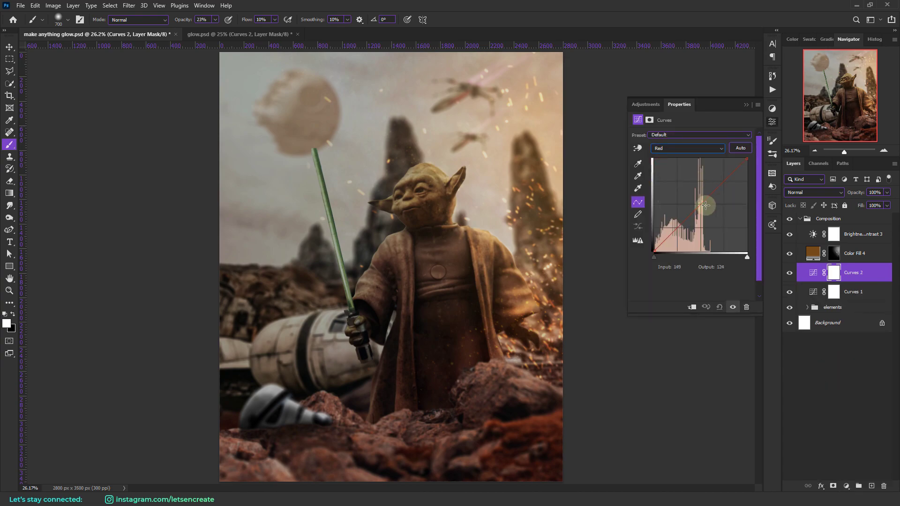
{"action": "left_click_drag", "start_coordinate": [698, 207], "coordinate": [698, 204]}
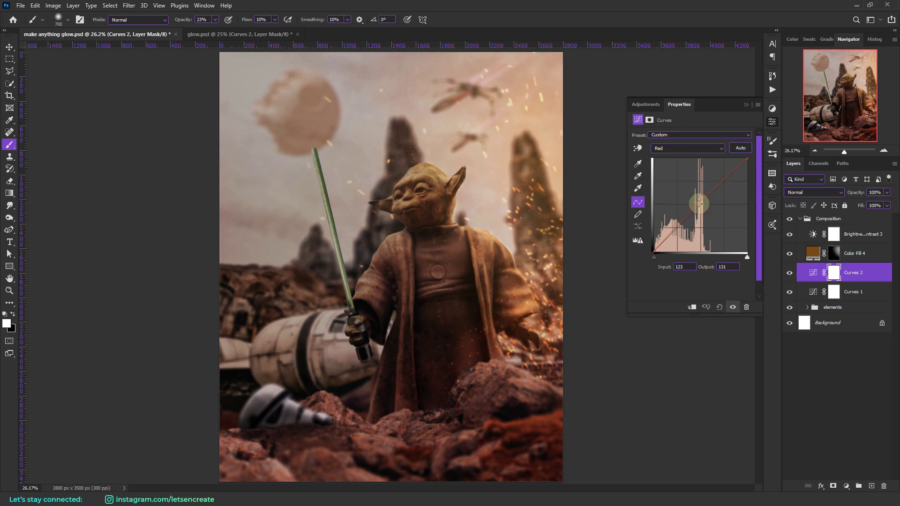
{"action": "left_click", "coordinate": [685, 148]}
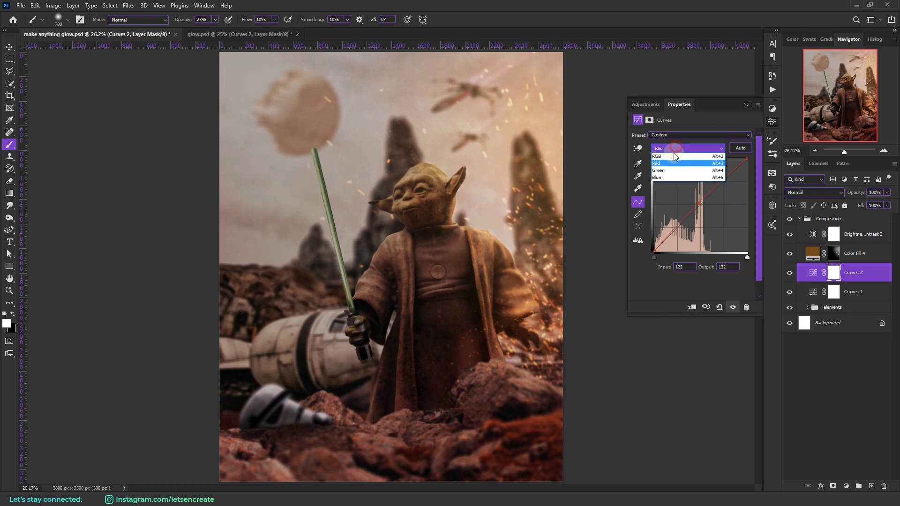
{"action": "left_click", "coordinate": [670, 178]}
{"action": "left_click", "coordinate": [700, 205]}
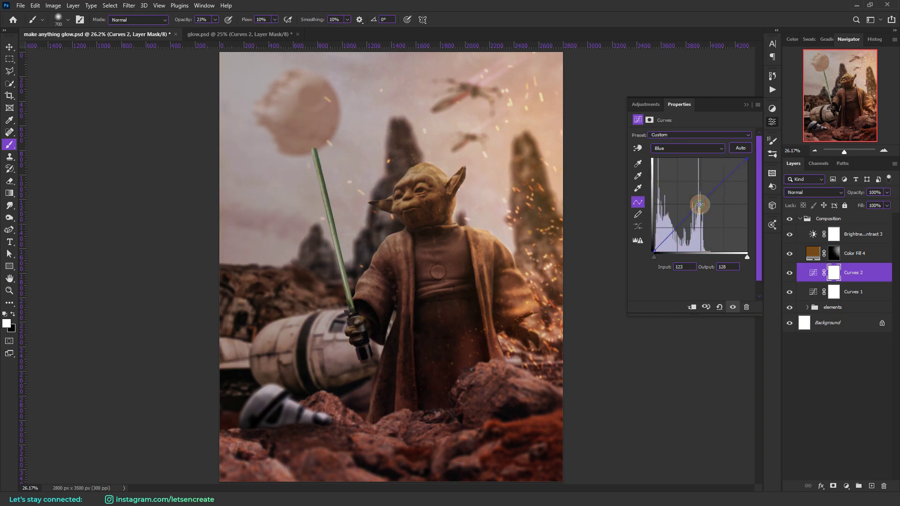
{"action": "left_click_drag", "start_coordinate": [701, 205], "coordinate": [703, 205]}
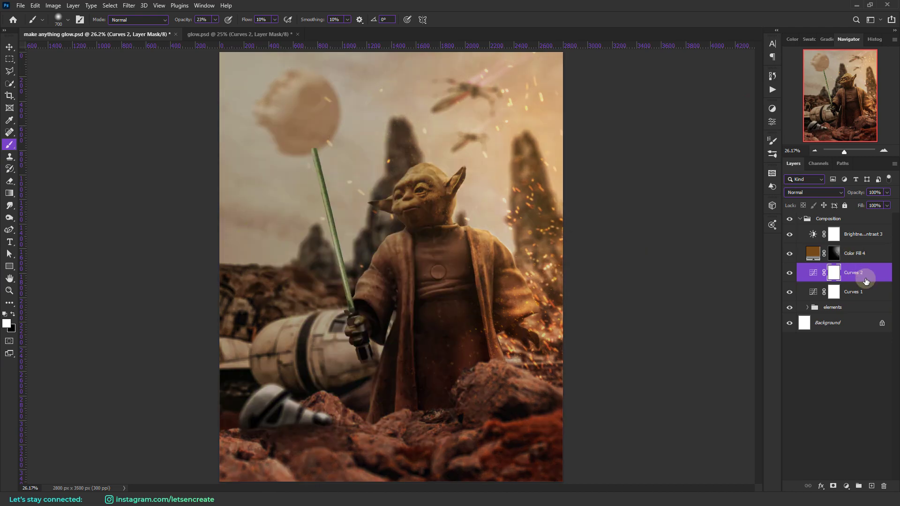
Add a pale lime-green (#9eff50) Solid Color fill layer above Color Fill 4
{"action": "left_click", "coordinate": [875, 255]}
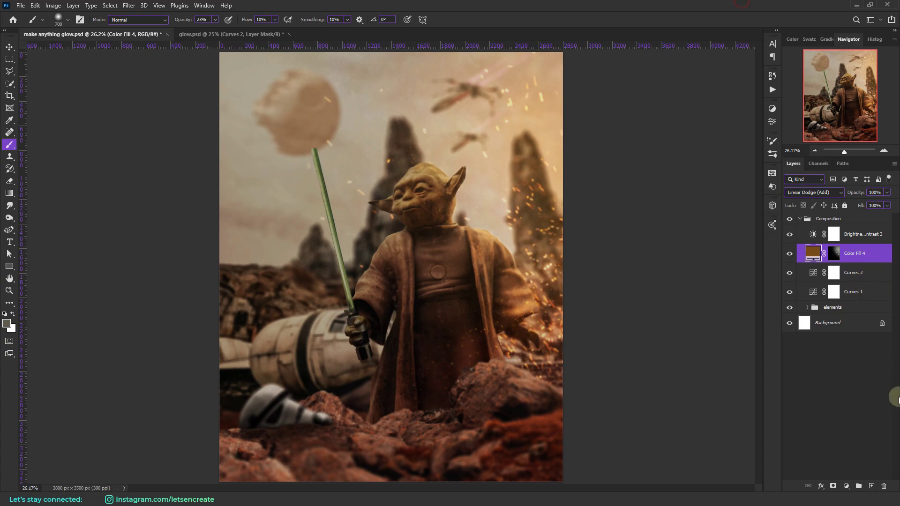
{"action": "left_click", "coordinate": [847, 486]}
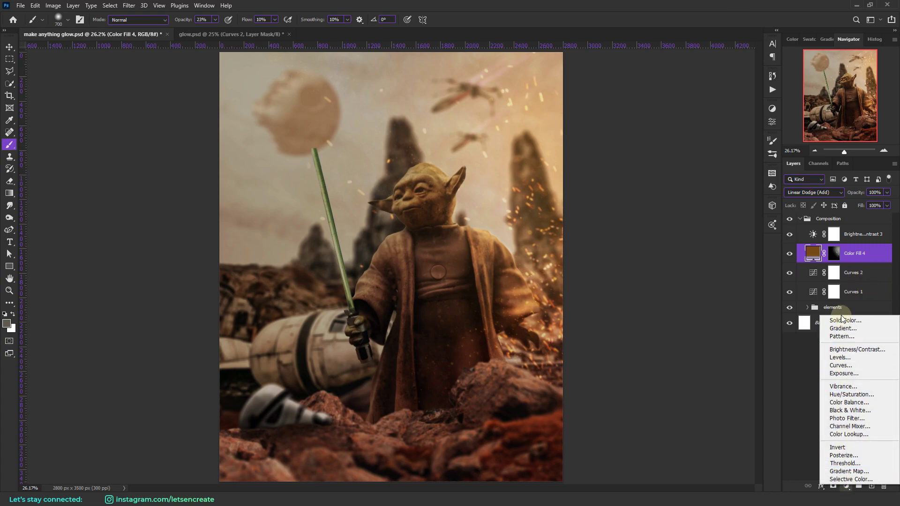
{"action": "left_click", "coordinate": [859, 321]}
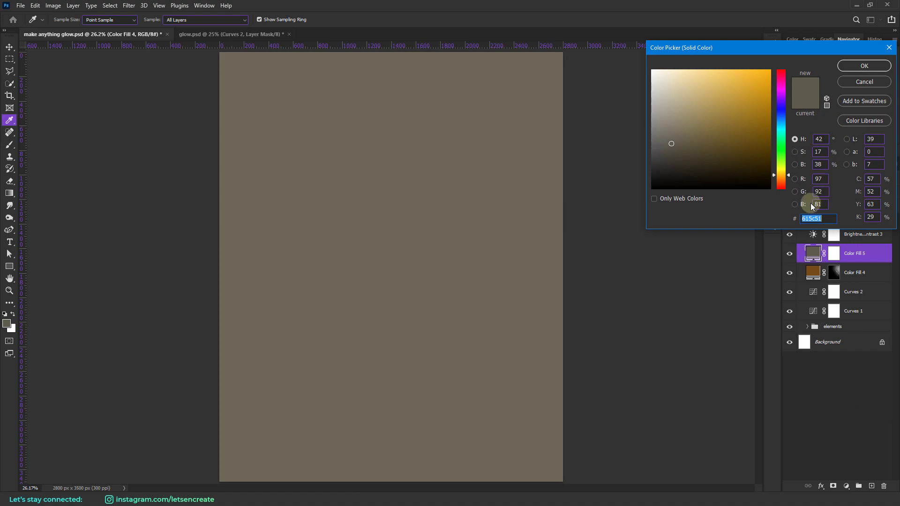
{"action": "left_click", "coordinate": [781, 160]}
{"action": "left_click", "coordinate": [738, 72]}
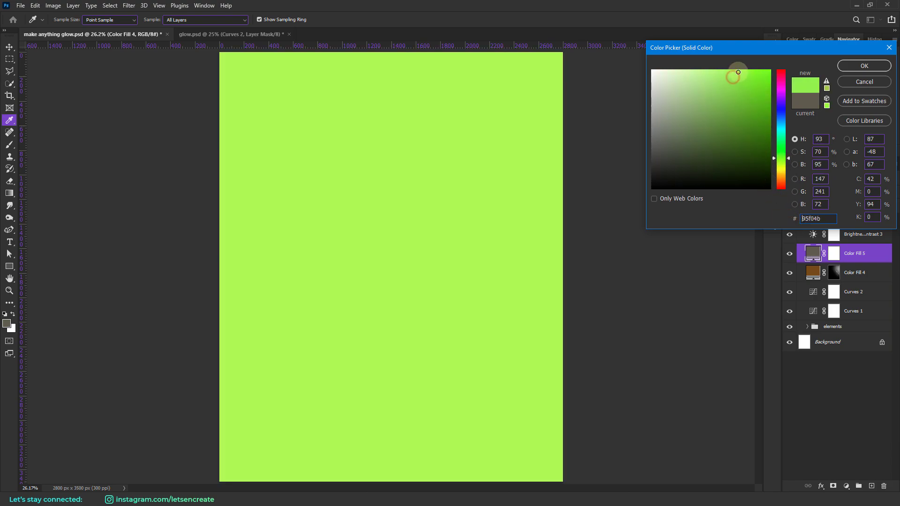
{"action": "mouse_move", "coordinate": [738, 72]}
{"action": "left_mouse_down"}
{"action": "mouse_move", "coordinate": [737, 62]}
{"action": "mouse_move", "coordinate": [721, 63]}
{"action": "mouse_move", "coordinate": [733, 63]}
{"action": "left_mouse_up"}
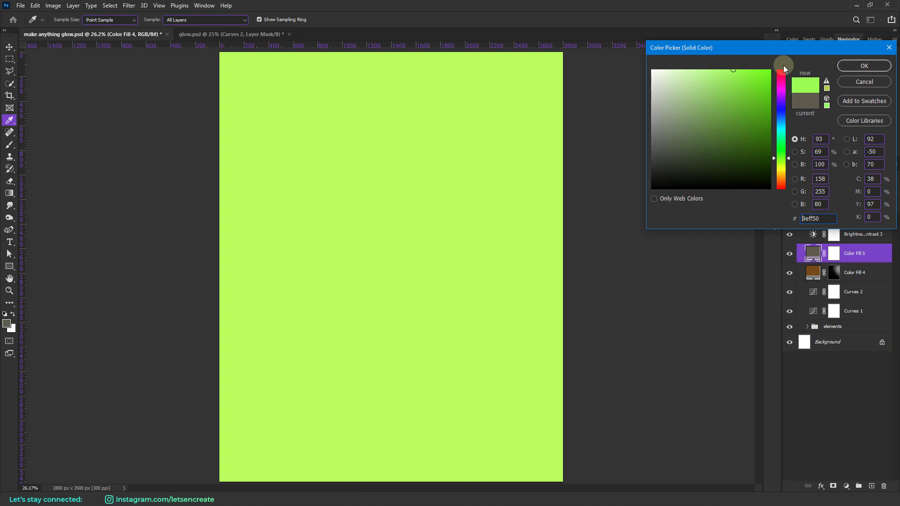
{"action": "left_click", "coordinate": [849, 64]}
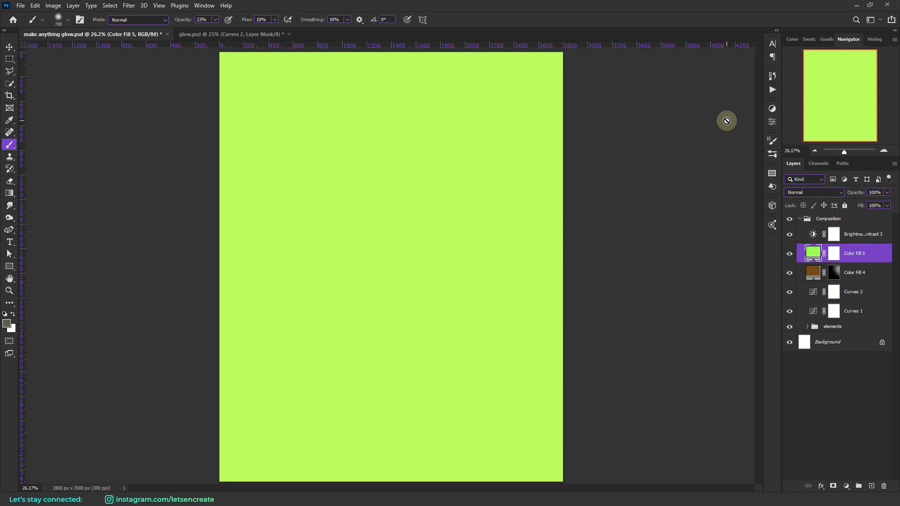
Rename the new Color Fill 5 layer to 'glow 1'
{"action": "double_click", "coordinate": [853, 254]}
{"action": "type", "text": "glow 1"}
{"action": "key", "text": "Return"}
Set glow 1 to Linear Dodge (Add) and invert its mask with Ctrl+I
{"action": "left_click", "coordinate": [797, 192]}
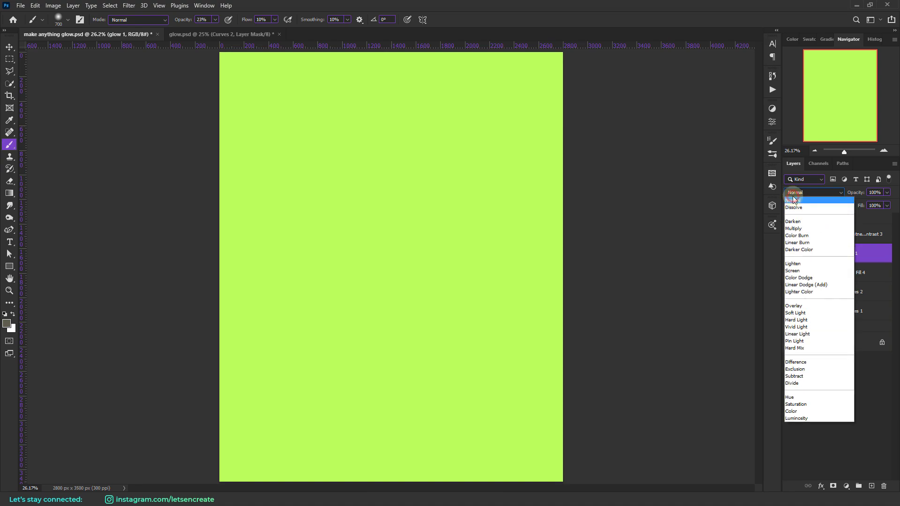
{"action": "left_click", "coordinate": [806, 285]}
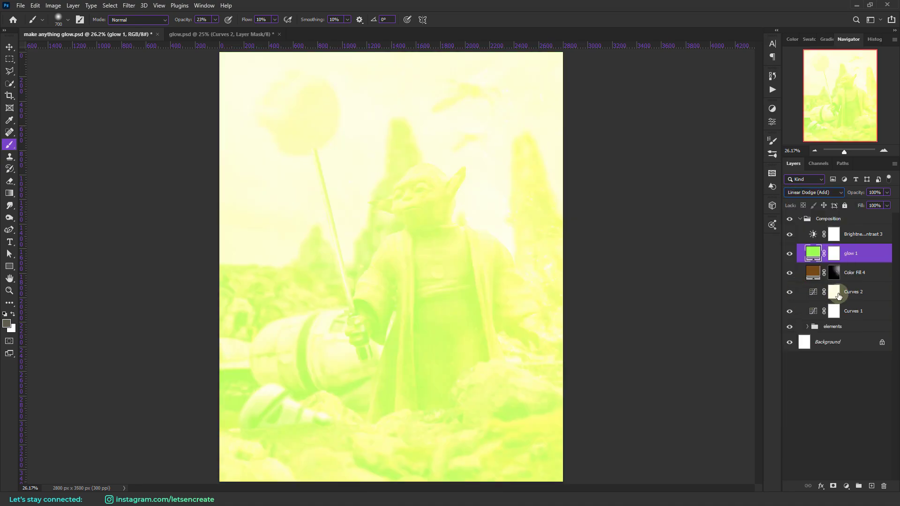
{"action": "left_click", "coordinate": [836, 256]}
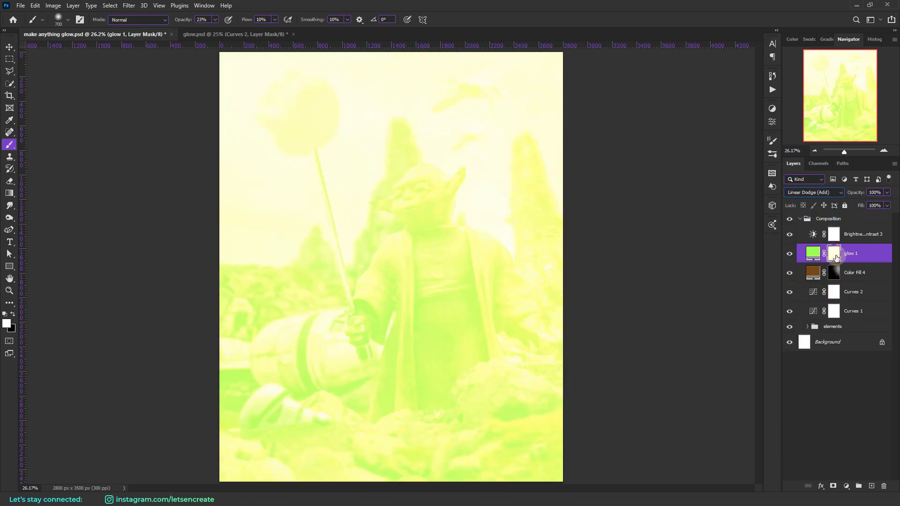
{"action": "left_click_drag", "start_coordinate": [837, 258], "coordinate": [838, 260]}
{"action": "key", "text": "ctrl+i"}
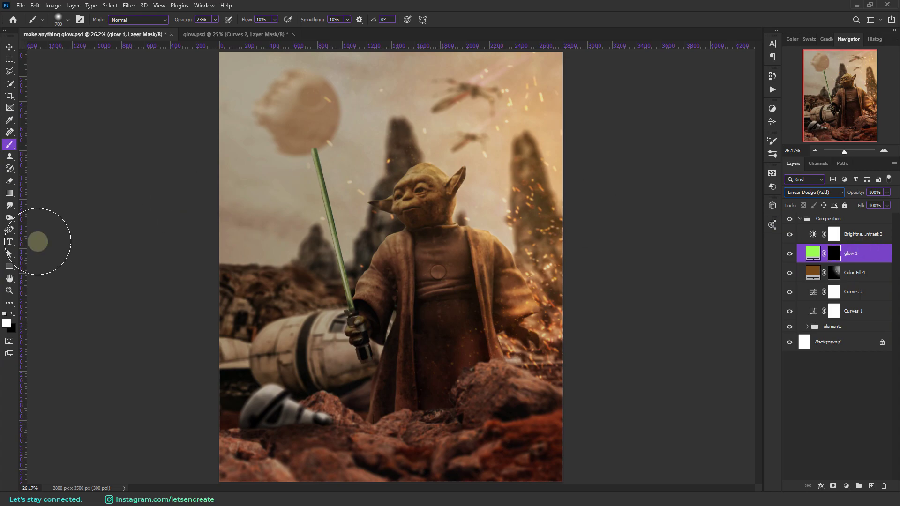
Set up a round brush at about 90% hardness, 100% opacity and flow, painting white
{"action": "left_click", "coordinate": [56, 20]}
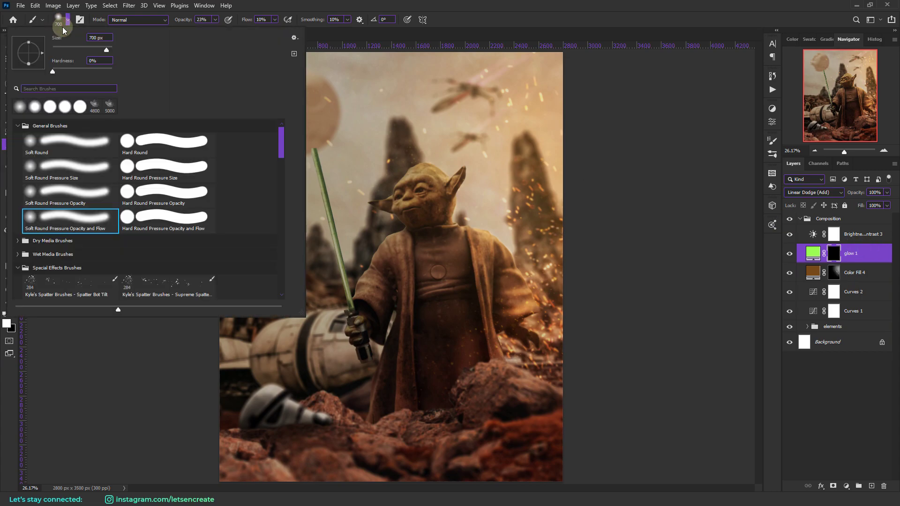
{"action": "left_click", "coordinate": [82, 146]}
{"action": "left_click_drag", "start_coordinate": [53, 71], "coordinate": [105, 70]}
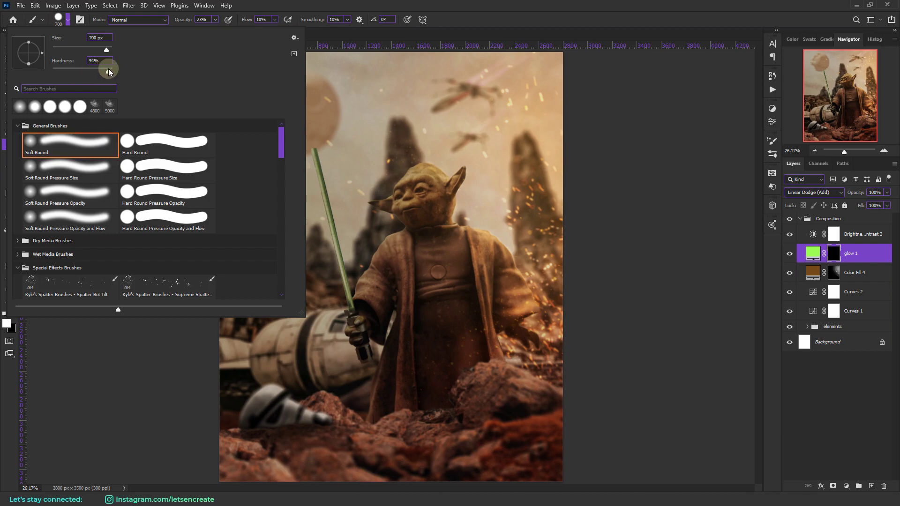
{"action": "left_click", "coordinate": [485, 4]}
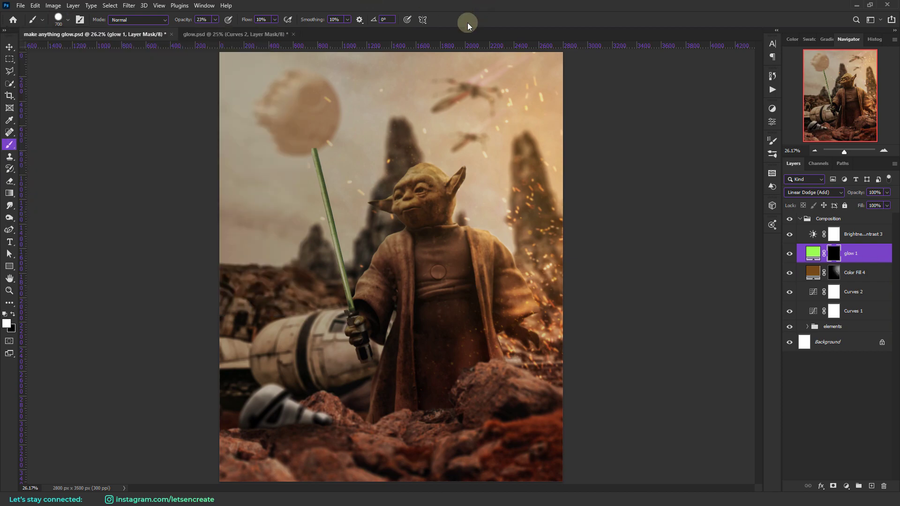
{"action": "key", "text": "shift+0"}
{"action": "key", "text": "9"}
{"action": "key", "text": "9"}
{"action": "left_click_drag", "start_coordinate": [182, 22], "coordinate": [191, 19]}
{"action": "left_click", "coordinate": [7, 323]}
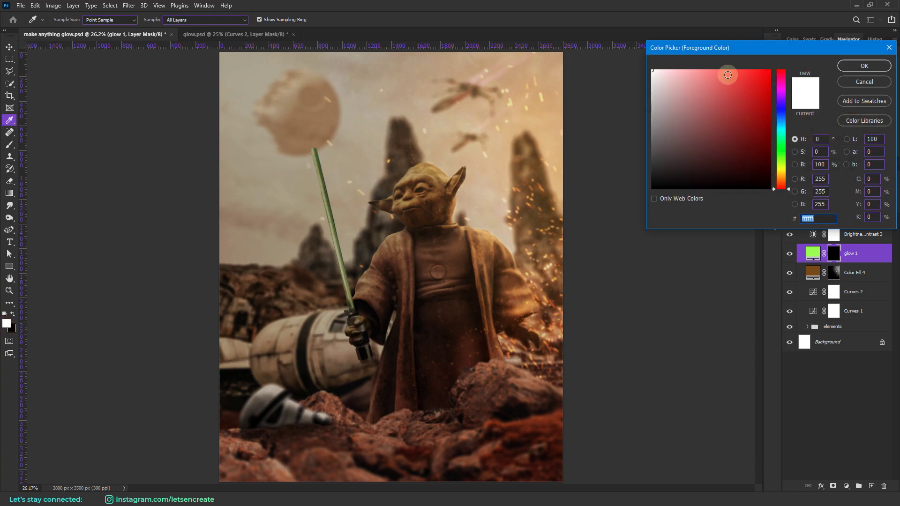
{"action": "left_click", "coordinate": [863, 66]}
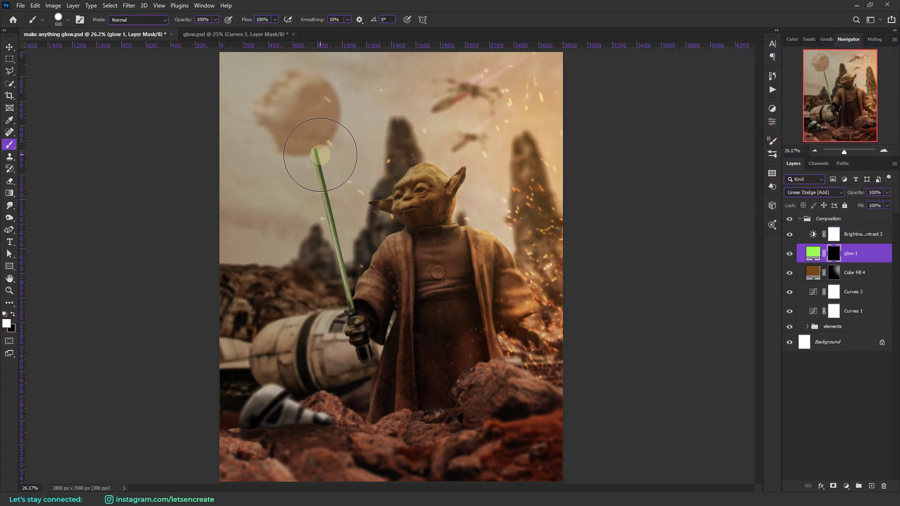
Paint the glow on the mask along the blade from the saber tip to the hilt
{"action": "key", "text": "bracketleft"}
{"action": "key", "text": "bracketleft"}
{"action": "key", "text": "bracketleft"}
{"action": "key", "text": "bracketleft"}
{"action": "key", "text": "bracketleft"}
{"action": "key", "text": "bracketleft"}
{"action": "key", "text": "bracketleft"}
{"action": "key", "text": "bracketleft"}
{"action": "key", "text": "bracketleft"}
{"action": "key", "text": "bracketleft"}
{"action": "key", "text": "bracketleft"}
{"action": "left_click", "coordinate": [314, 150]}
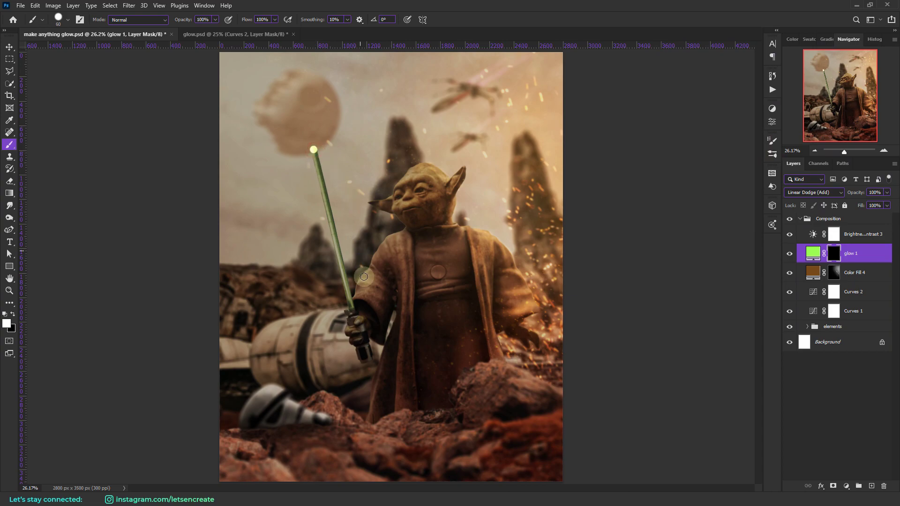
{"action": "left_click", "coordinate": [353, 310], "text": "shift"}
Paint black with an 80 px brush to remove the glow from the saber hilt
{"action": "left_click", "coordinate": [13, 313]}
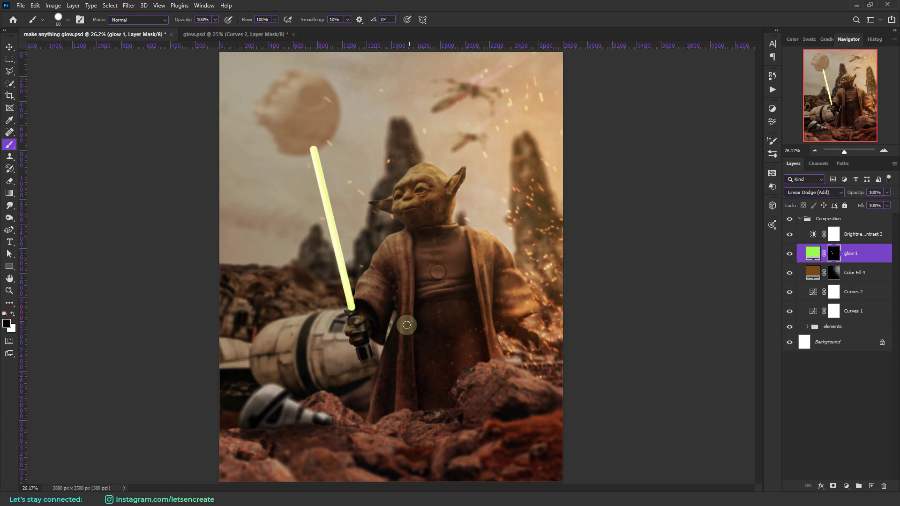
{"action": "left_click", "coordinate": [57, 18]}
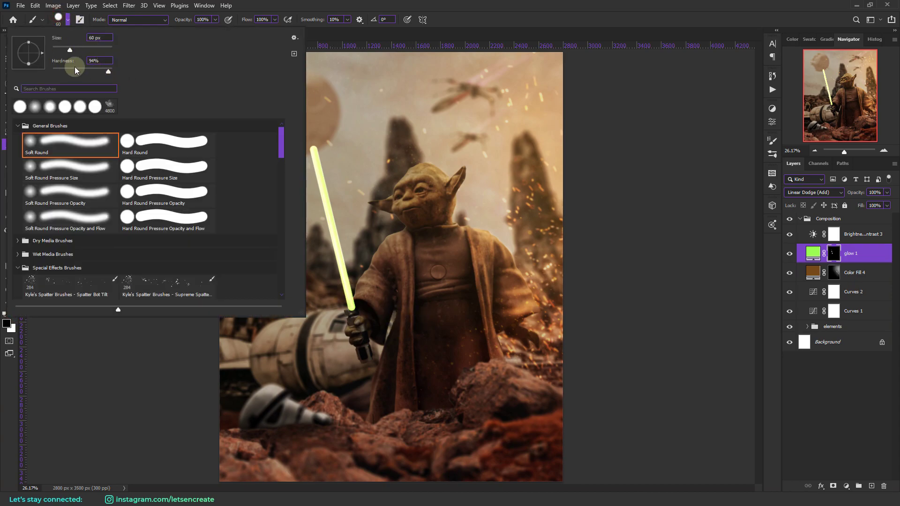
{"action": "key", "text": "Return"}
{"action": "key", "text": "bracketright"}
{"action": "key", "text": "bracketright"}
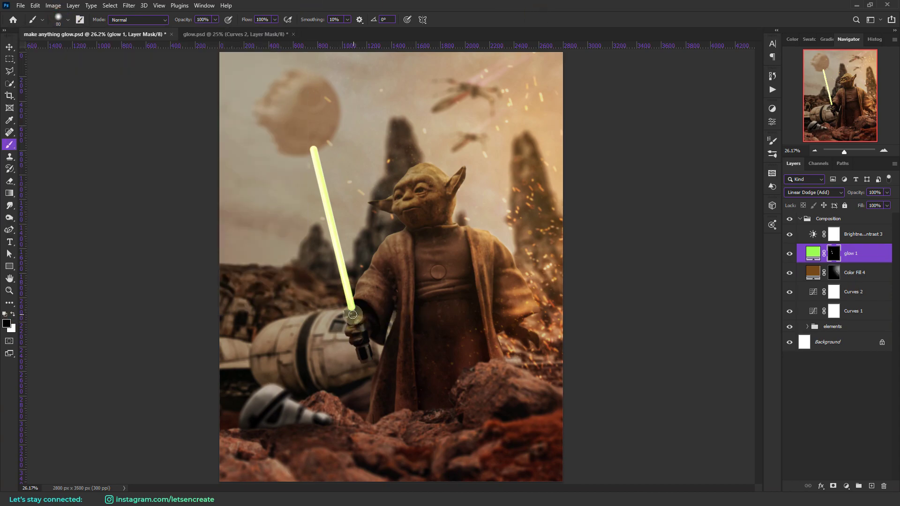
{"action": "mouse_move", "coordinate": [355, 314]}
{"action": "left_mouse_down"}
{"action": "mouse_move", "coordinate": [364, 316]}
{"action": "mouse_move", "coordinate": [357, 320]}
{"action": "left_mouse_up"}
{"action": "left_click", "coordinate": [878, 257]}
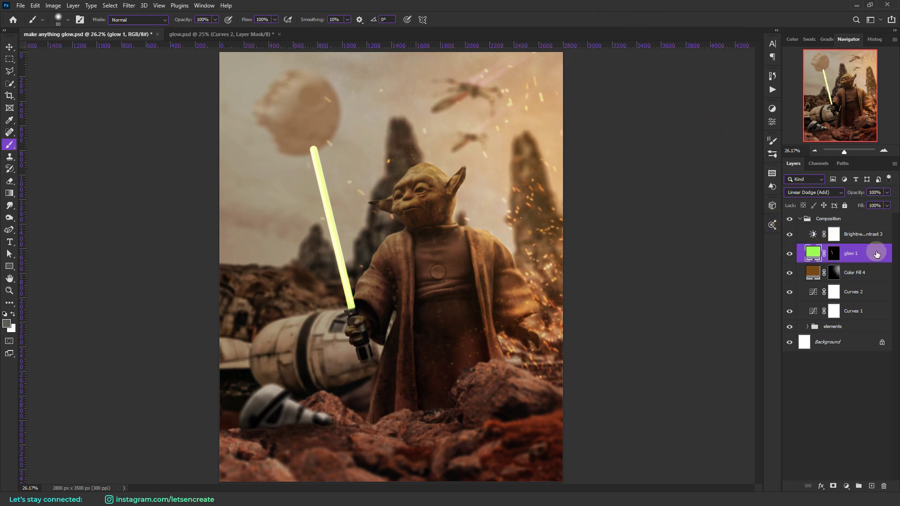
Add a bright green Solid Color fill layer and name it 'glow 2'
{"action": "left_click", "coordinate": [846, 486]}
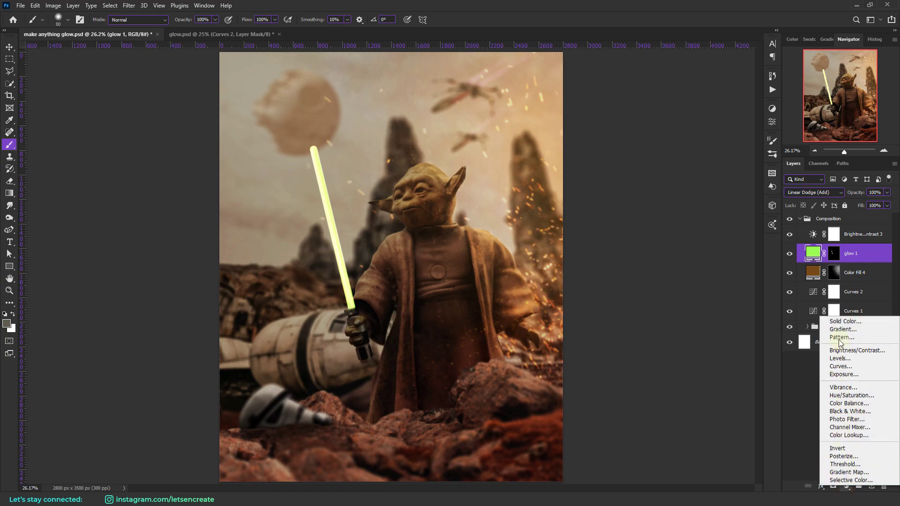
{"action": "left_click", "coordinate": [845, 321]}
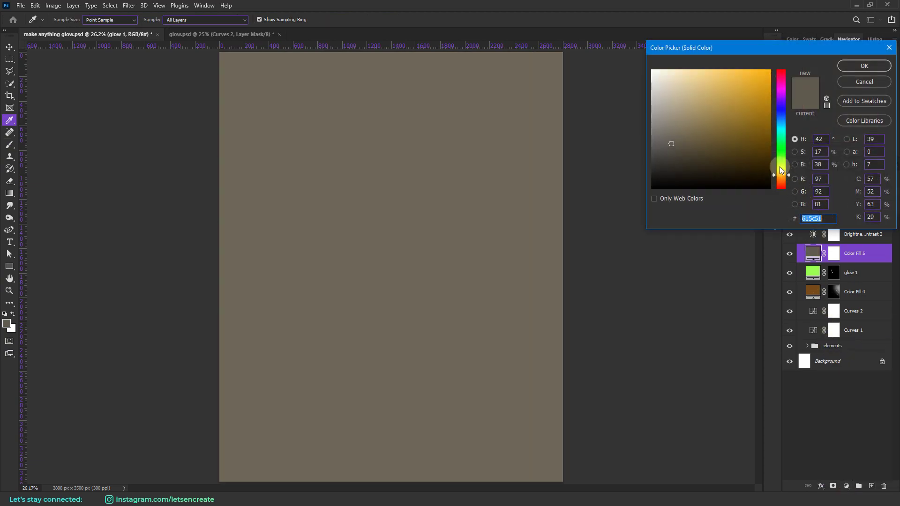
{"action": "left_click", "coordinate": [782, 161]}
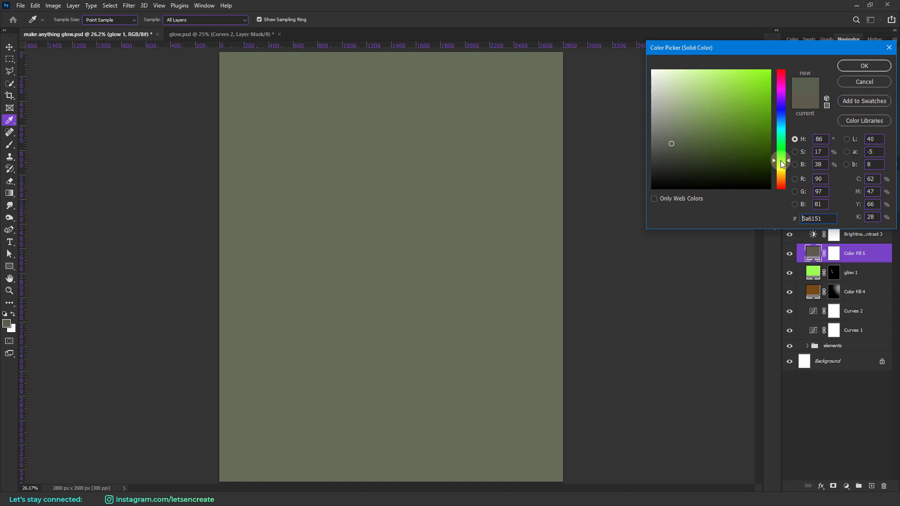
{"action": "left_click", "coordinate": [757, 109]}
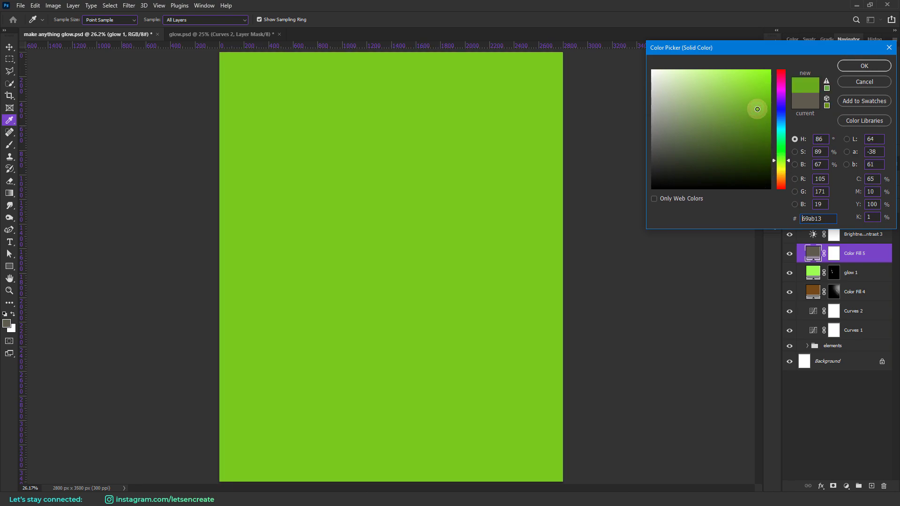
{"action": "left_click", "coordinate": [757, 110]}
{"action": "left_click", "coordinate": [863, 67]}
{"action": "double_click", "coordinate": [858, 254]}
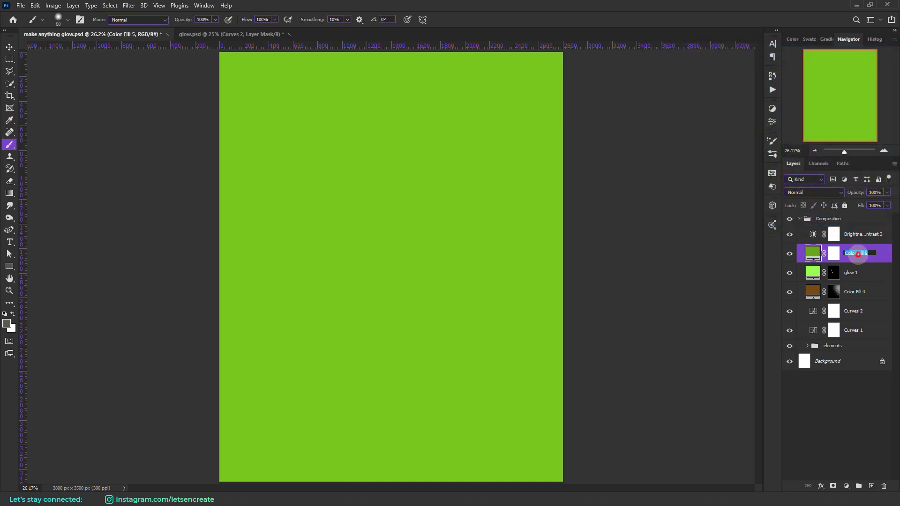
{"action": "type", "text": "glow 2"}
{"action": "left_click", "coordinate": [829, 205]}
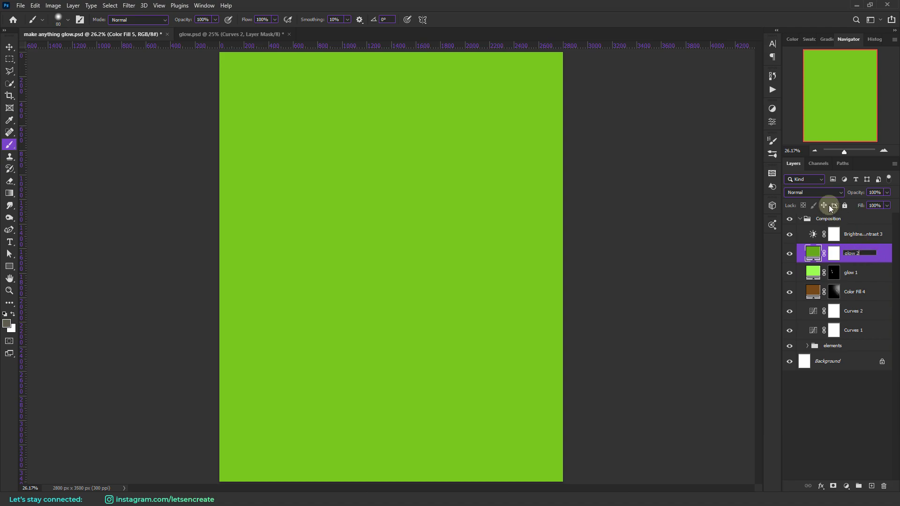
Blend glow 2 as Linear Dodge (Add) and invert its mask with Ctrl+I
{"action": "left_click", "coordinate": [802, 191]}
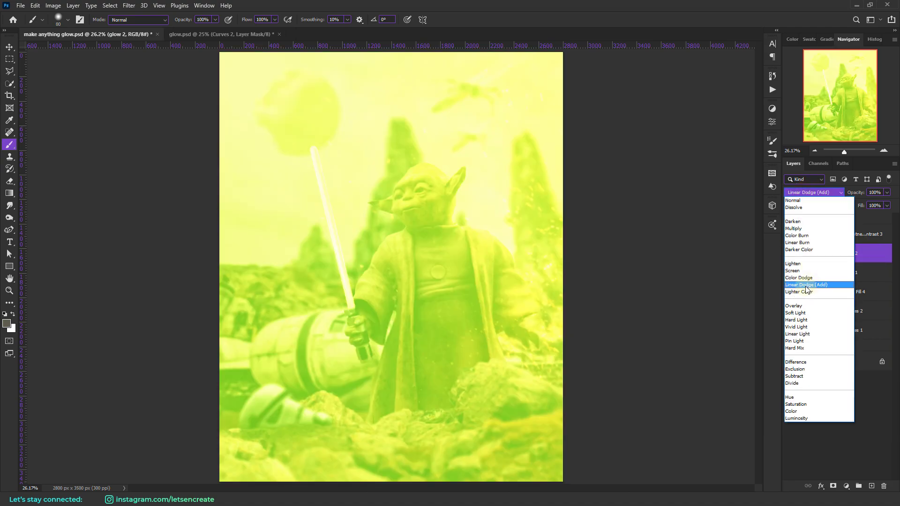
{"action": "left_click", "coordinate": [806, 286]}
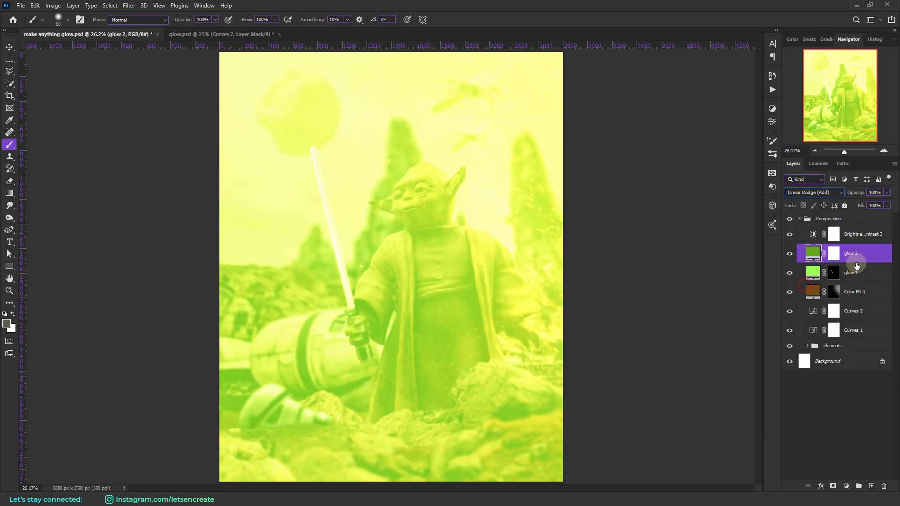
{"action": "left_click", "coordinate": [837, 256]}
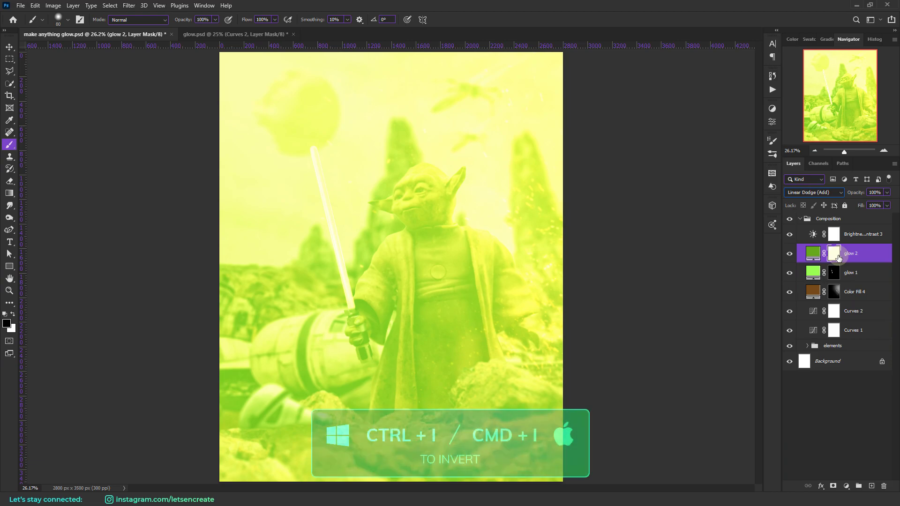
{"action": "key", "text": "ctrl+i"}
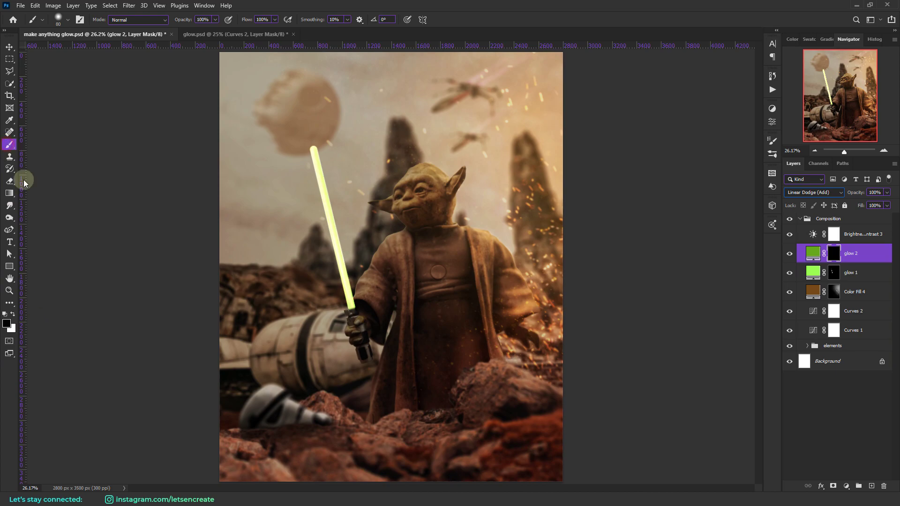
Prepare a white Soft Round brush at about a third opacity, lower flow and size 150
{"action": "left_click", "coordinate": [13, 314]}
{"action": "left_click", "coordinate": [7, 323]}
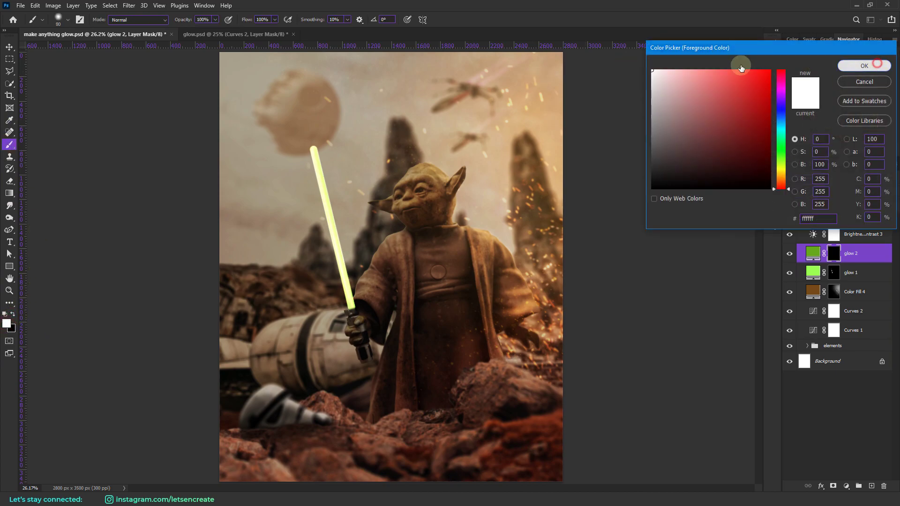
{"action": "left_click", "coordinate": [862, 67]}
{"action": "left_click", "coordinate": [66, 21]}
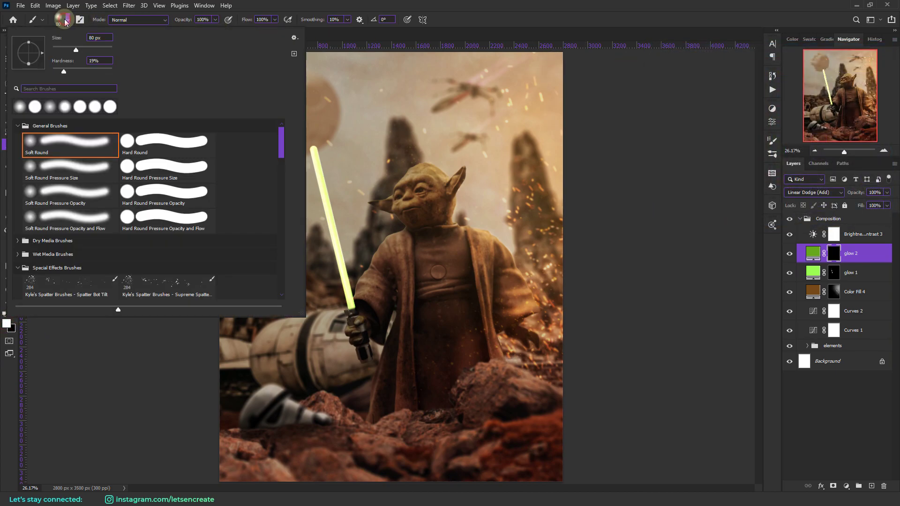
{"action": "left_click", "coordinate": [50, 232]}
{"action": "left_click", "coordinate": [251, 15]}
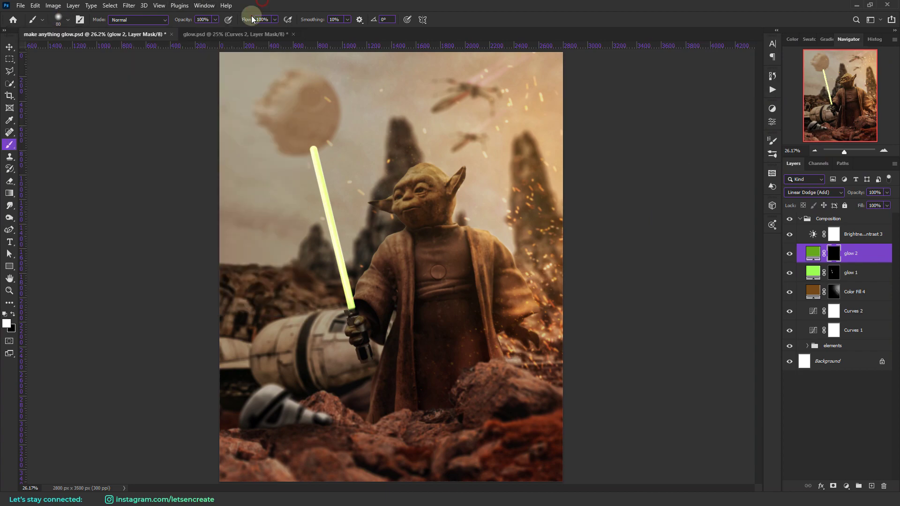
{"action": "left_click_drag", "start_coordinate": [187, 23], "coordinate": [157, 26]}
{"action": "left_click_drag", "start_coordinate": [237, 18], "coordinate": [215, 24]}
{"action": "key", "text": "bracketright"}
{"action": "key", "text": "bracketright"}
{"action": "key", "text": "bracketright"}
{"action": "key", "text": "bracketright"}
Paint a glow line from saber tip to hilt, then a wider 250 px stroke along the blade
{"action": "left_click", "coordinate": [313, 149]}
{"action": "left_click", "coordinate": [349, 306], "text": "shift"}
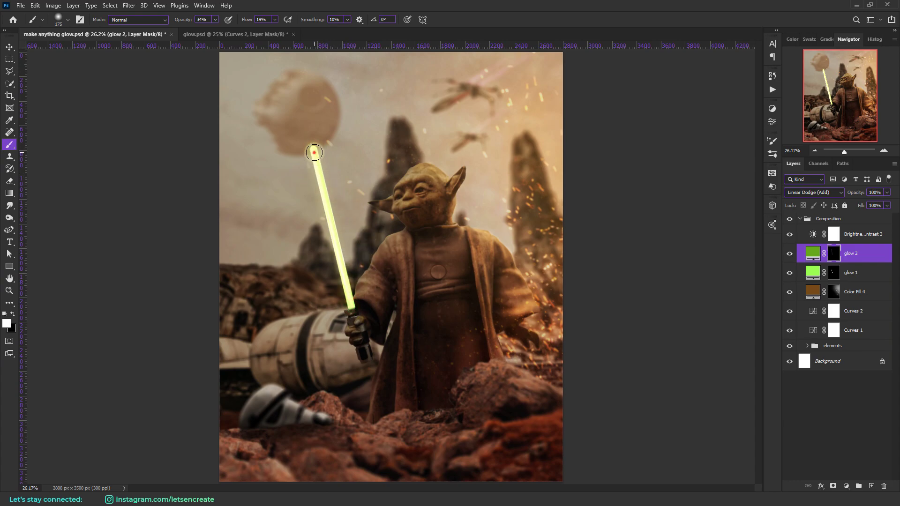
{"action": "key", "text": "bracketright"}
{"action": "key", "text": "bracketright"}
{"action": "key", "text": "bracketright"}
{"action": "key", "text": "bracketright"}
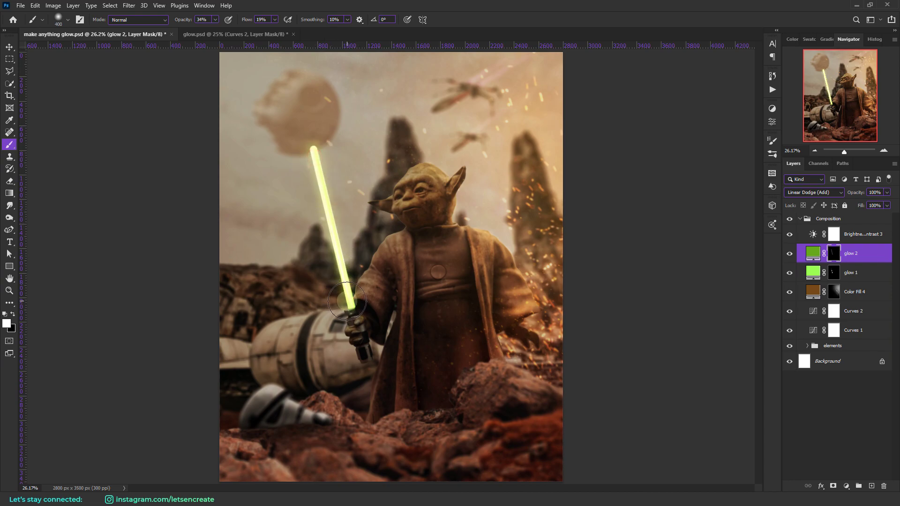
{"action": "key", "text": "bracketright"}
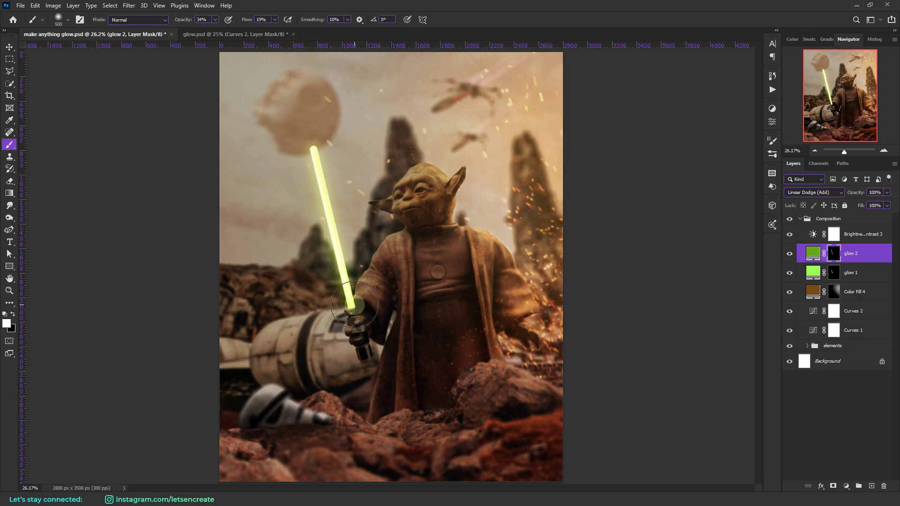
{"action": "key", "text": "bracketleft"}
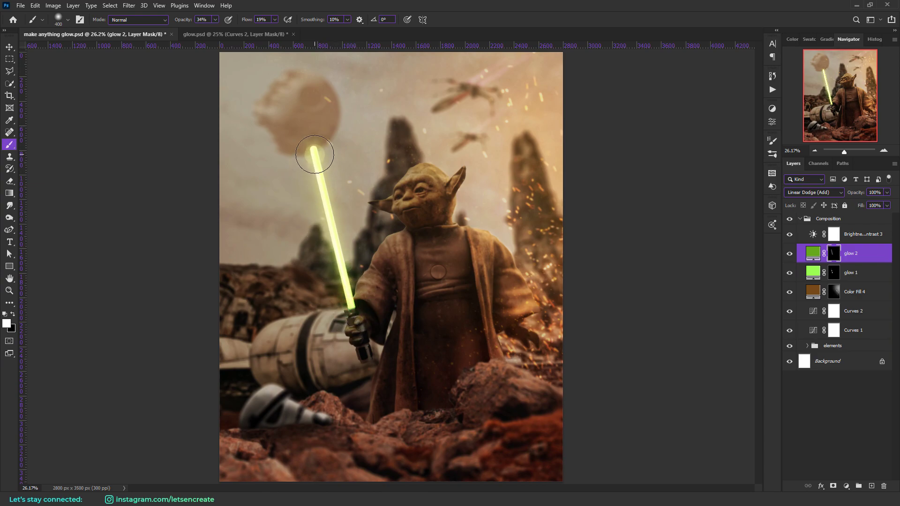
{"action": "key", "text": "bracketleft"}
{"action": "key", "text": "bracketleft"}
{"action": "mouse_move", "coordinate": [316, 166]}
{"action": "left_mouse_down"}
{"action": "mouse_move", "coordinate": [358, 309]}
{"action": "mouse_move", "coordinate": [342, 215]}
{"action": "mouse_move", "coordinate": [317, 150]}
{"action": "mouse_move", "coordinate": [352, 312]}
{"action": "left_mouse_up"}
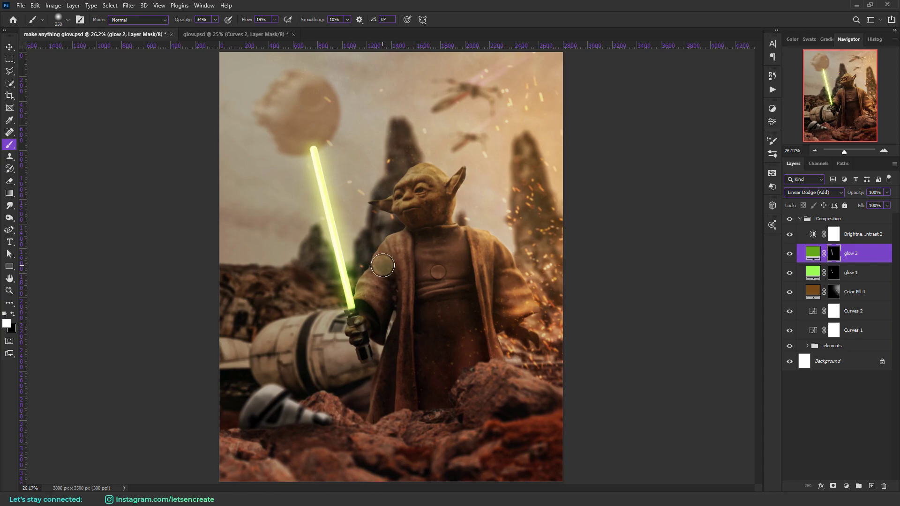
{"action": "left_click", "coordinate": [870, 254]}
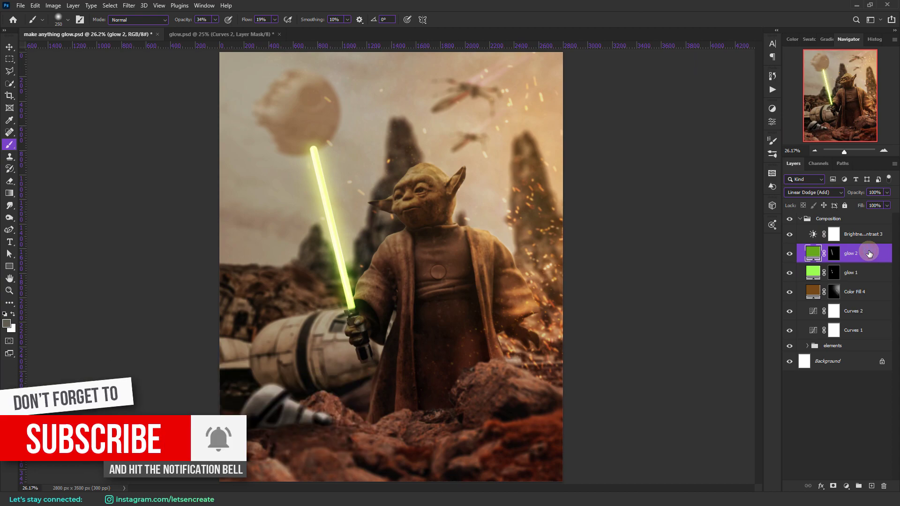
Add a new Solid Color fill layer in a dark green
{"action": "left_click", "coordinate": [847, 486]}
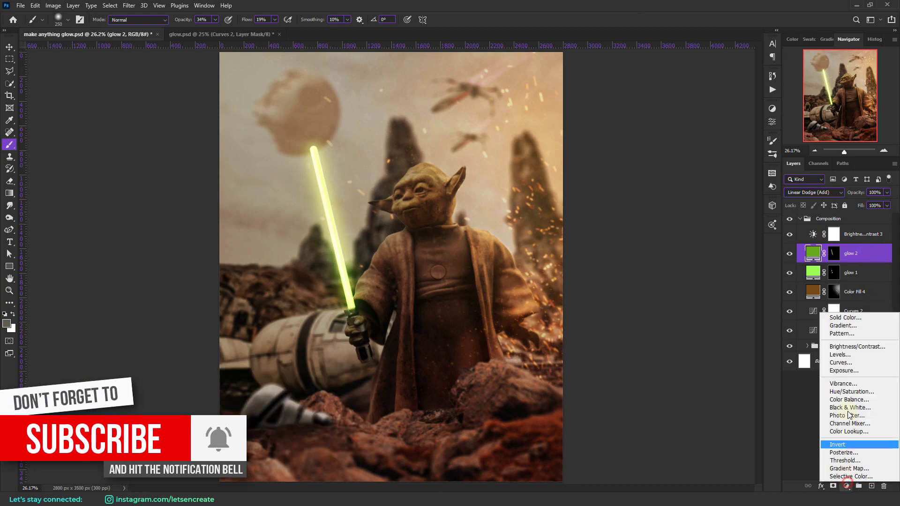
{"action": "left_click", "coordinate": [840, 319]}
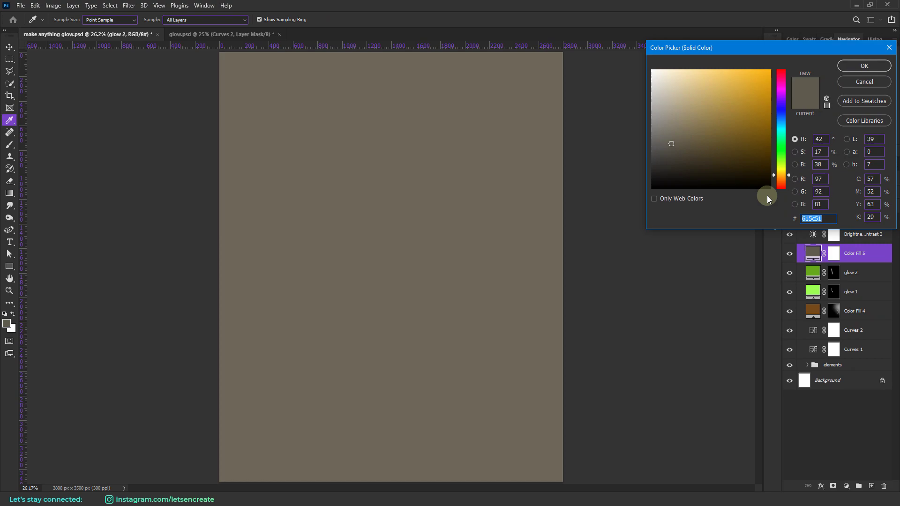
{"action": "left_click", "coordinate": [780, 154]}
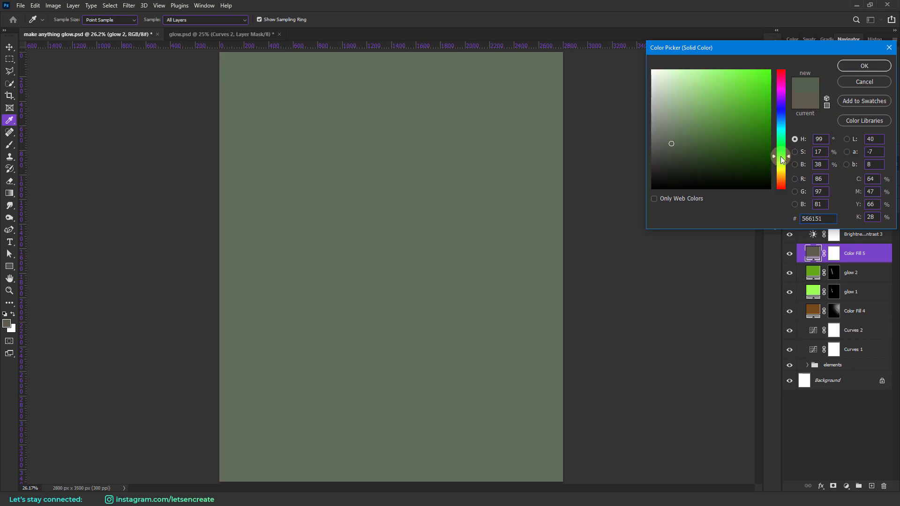
{"action": "left_click_drag", "start_coordinate": [744, 98], "coordinate": [761, 151]}
{"action": "left_click", "coordinate": [858, 66]}
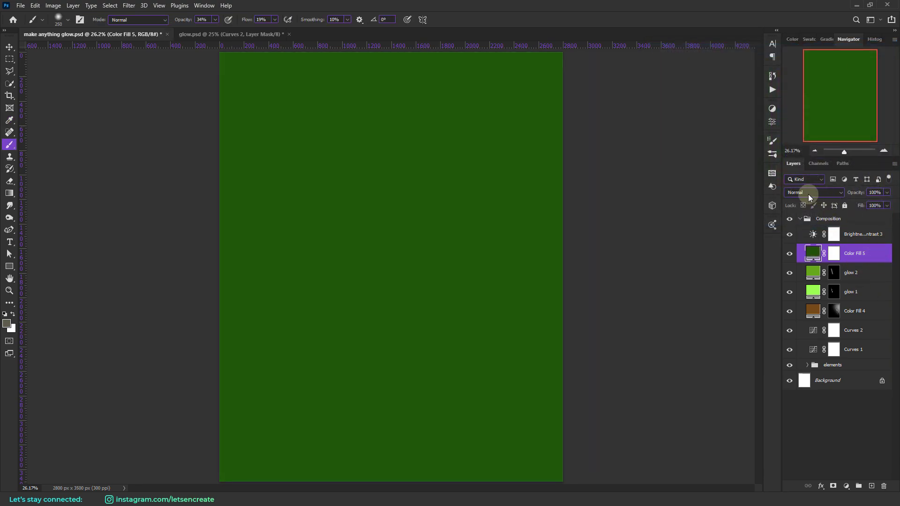
Blend the fill as Linear Dodge (Add), invert its mask to hide it, and name it glow 3
{"action": "left_click", "coordinate": [808, 194]}
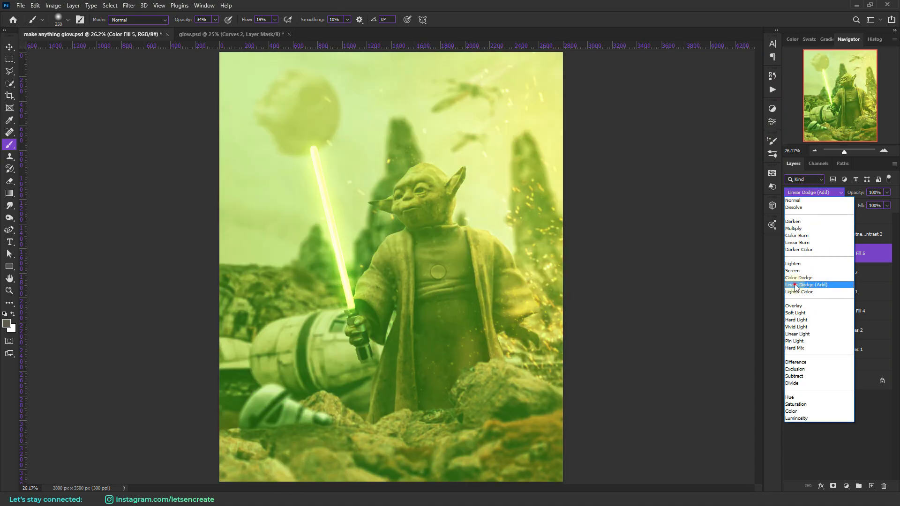
{"action": "left_click", "coordinate": [795, 286]}
{"action": "left_click", "coordinate": [835, 254]}
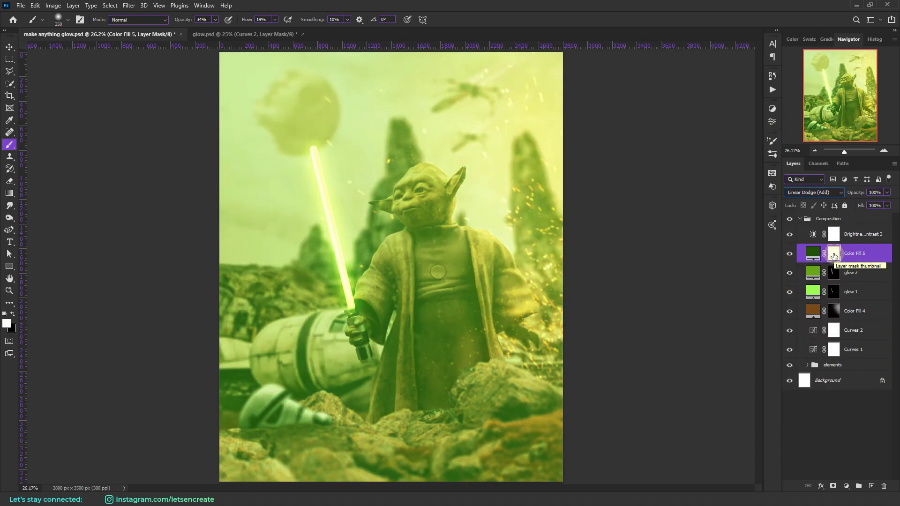
{"action": "key", "text": "ctrl+i"}
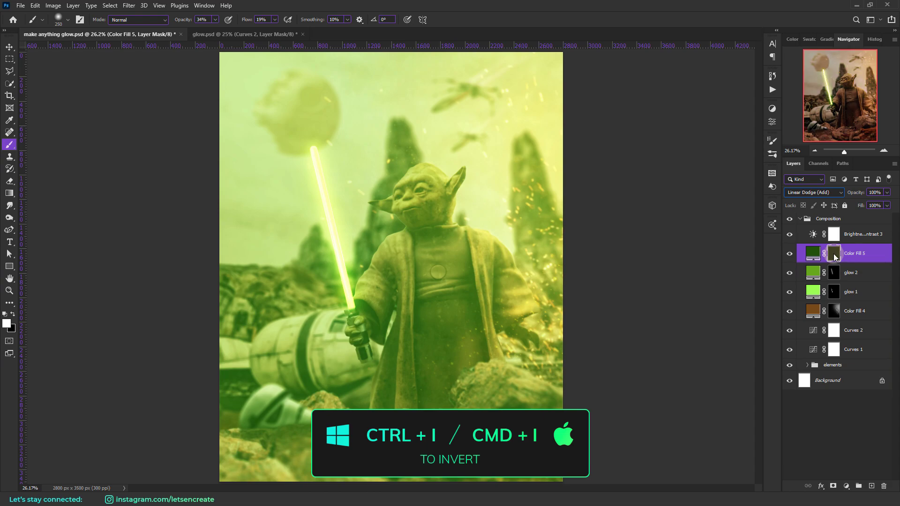
{"action": "double_click", "coordinate": [856, 253]}
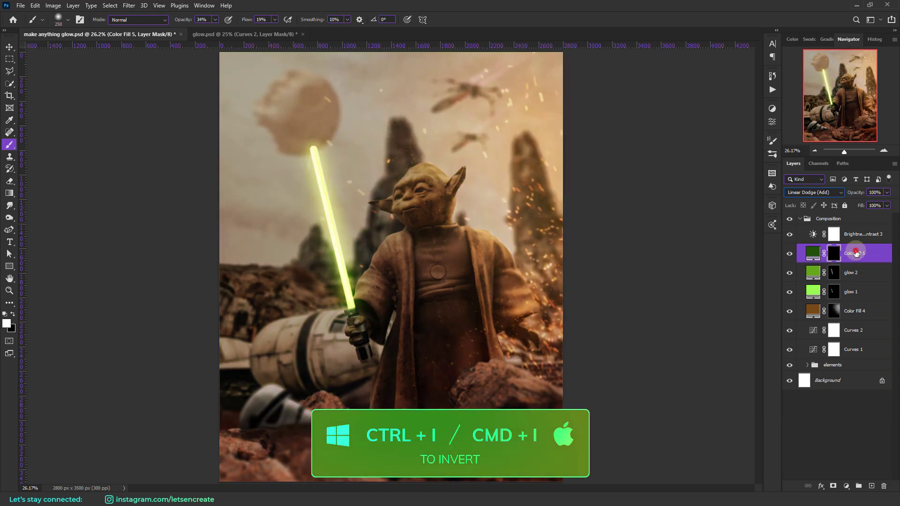
{"action": "type", "text": "glow 3"}
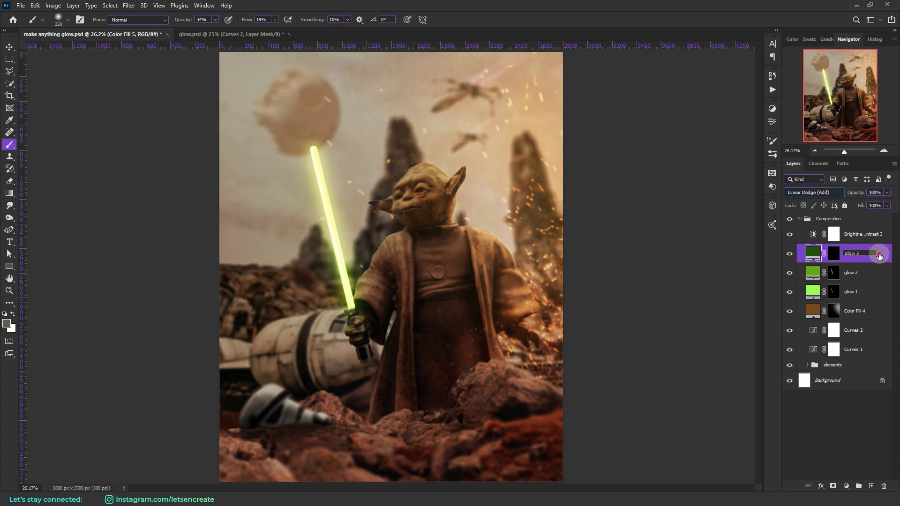
{"action": "left_click", "coordinate": [833, 255]}
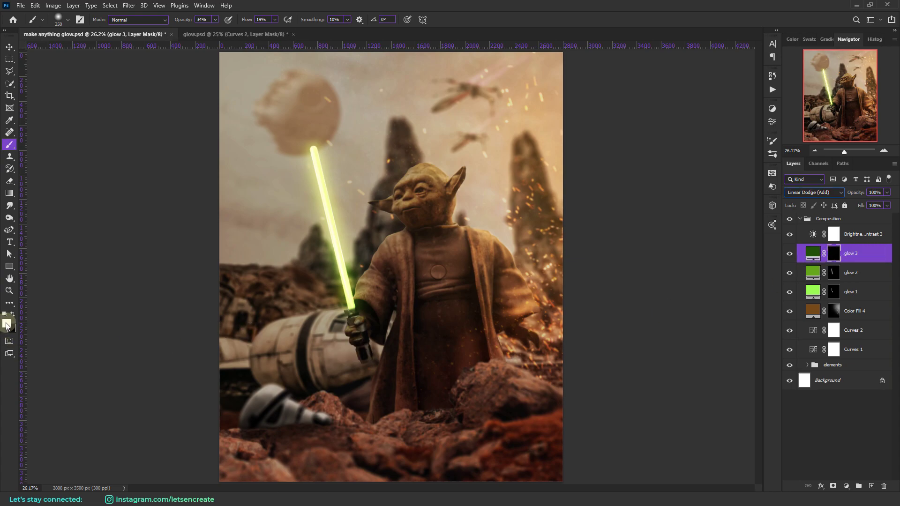
Set up a soft round pressure brush at 19% opacity and size 1200
{"action": "left_click", "coordinate": [68, 20]}
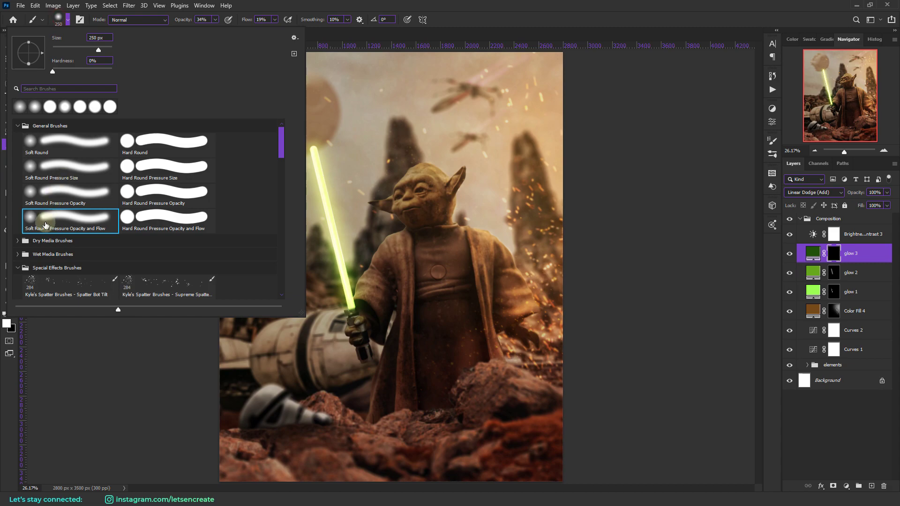
{"action": "double_click", "coordinate": [45, 225]}
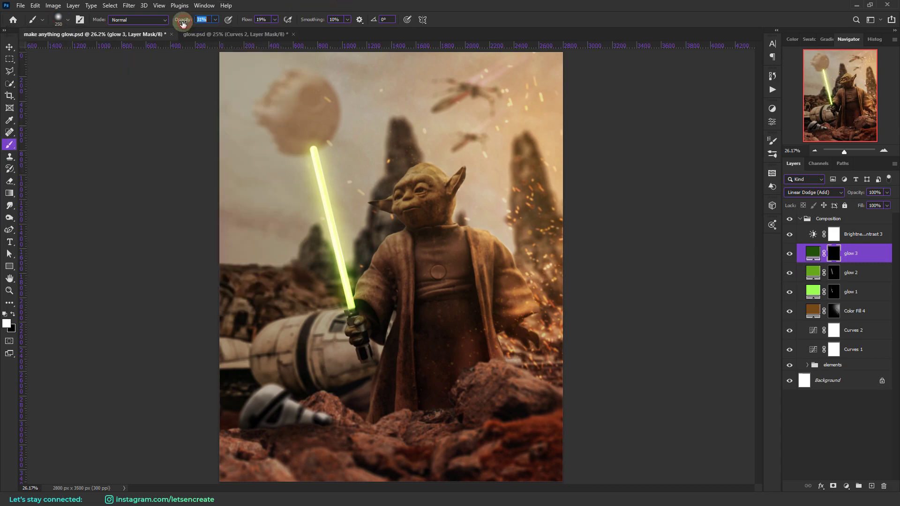
{"action": "left_click_drag", "start_coordinate": [178, 23], "coordinate": [175, 23]}
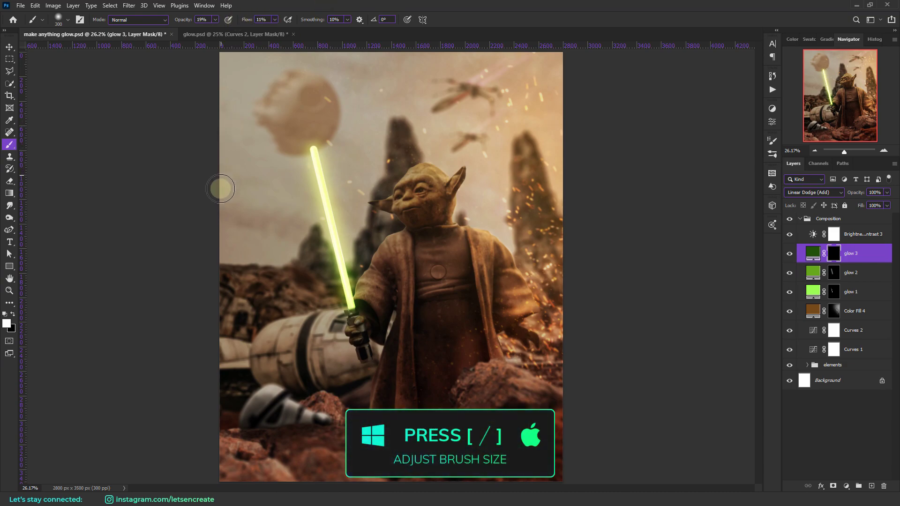
{"action": "key", "text": "bracketright"}
{"action": "key", "text": "bracketright"}
{"action": "key", "text": "bracketright"}
{"action": "key", "text": "bracketright"}
{"action": "key", "text": "bracketright"}
{"action": "key", "text": "bracketright"}
{"action": "key", "text": "bracketright"}
{"action": "key", "text": "bracketright"}
{"action": "key", "text": "bracketright"}
{"action": "key", "text": "bracketright"}
{"action": "key", "text": "bracketright"}
{"action": "key", "text": "bracketleft"}
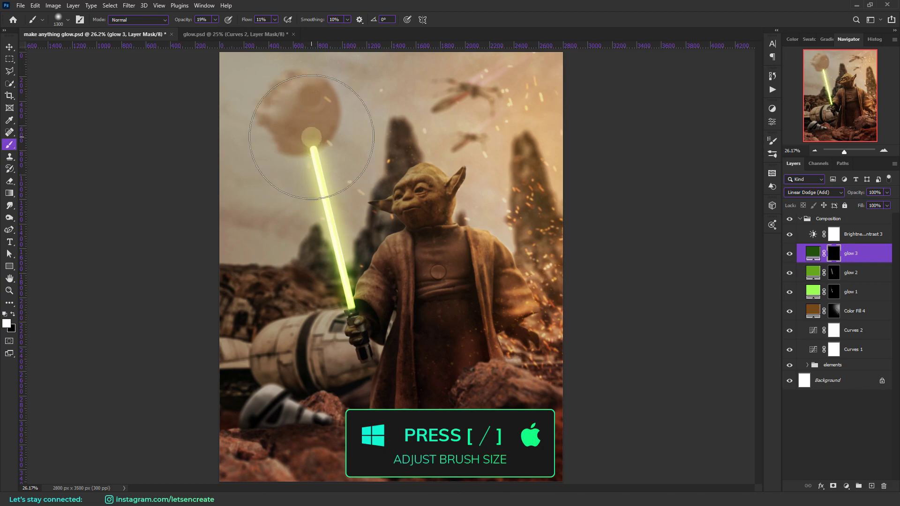
Paint a wide soft glow on glow 3's mask around the saber tip, then select Color Fill 4
{"action": "mouse_move", "coordinate": [307, 142]}
{"action": "left_mouse_down"}
{"action": "mouse_move", "coordinate": [340, 288]}
{"action": "mouse_move", "coordinate": [303, 121]}
{"action": "mouse_move", "coordinate": [342, 289]}
{"action": "mouse_move", "coordinate": [305, 162]}
{"action": "mouse_move", "coordinate": [353, 340]}
{"action": "mouse_move", "coordinate": [318, 158]}
{"action": "mouse_move", "coordinate": [347, 358]}
{"action": "mouse_move", "coordinate": [341, 250]}
{"action": "mouse_move", "coordinate": [367, 377]}
{"action": "mouse_move", "coordinate": [328, 179]}
{"action": "mouse_move", "coordinate": [353, 375]}
{"action": "mouse_move", "coordinate": [311, 134]}
{"action": "mouse_move", "coordinate": [336, 381]}
{"action": "mouse_move", "coordinate": [315, 166]}
{"action": "mouse_move", "coordinate": [351, 403]}
{"action": "mouse_move", "coordinate": [321, 253]}
{"action": "mouse_move", "coordinate": [315, 159]}
{"action": "mouse_move", "coordinate": [345, 349]}
{"action": "mouse_move", "coordinate": [372, 261]}
{"action": "left_mouse_up"}
{"action": "key", "text": "bracketright"}
{"action": "key", "text": "bracketleft"}
{"action": "key", "text": "bracketleft"}
{"action": "key", "text": "bracketleft"}
{"action": "key", "text": "bracketleft"}
{"action": "key", "text": "bracketleft"}
{"action": "key", "text": "bracketleft"}
{"action": "key", "text": "bracketleft"}
{"action": "key", "text": "bracketleft"}
{"action": "key", "text": "bracketleft"}
{"action": "key", "text": "bracketleft"}
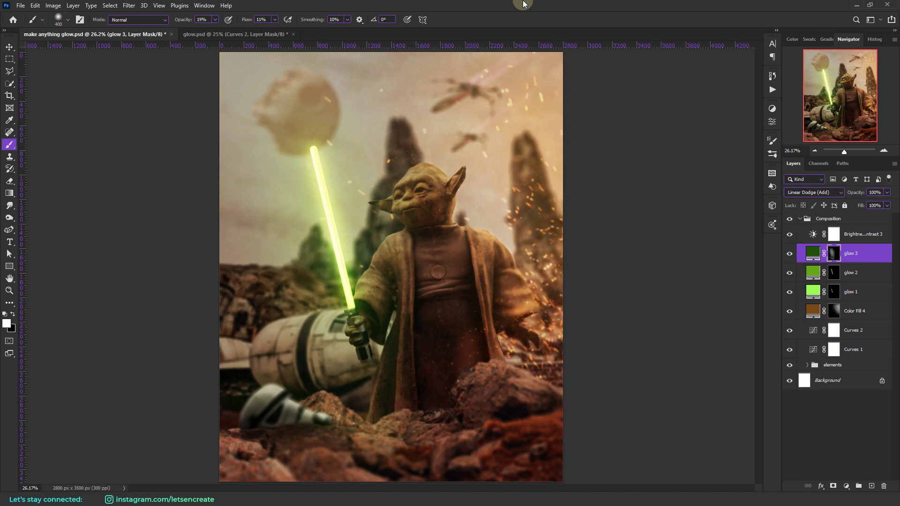
{"action": "left_click", "coordinate": [884, 312]}
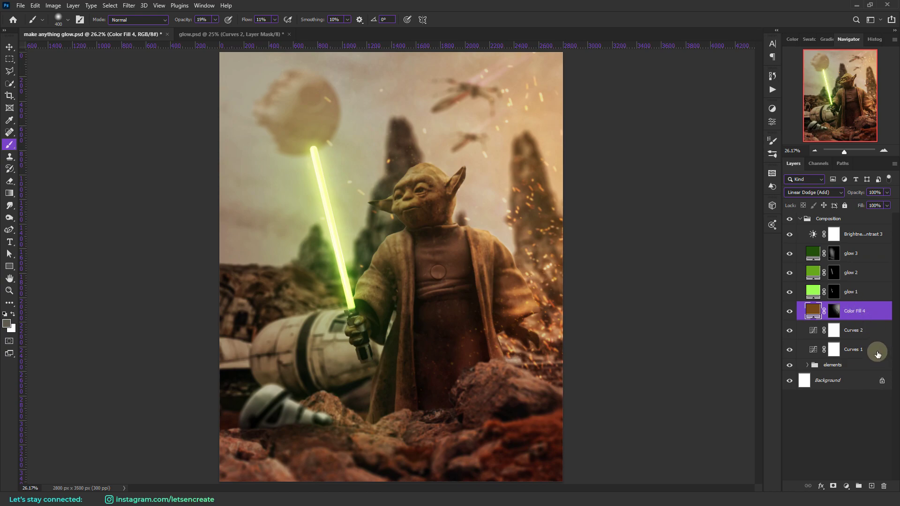
Add a dark green Linear Dodge (Add) fill layer with its mask inverted to hide it
{"action": "left_click", "coordinate": [845, 485]}
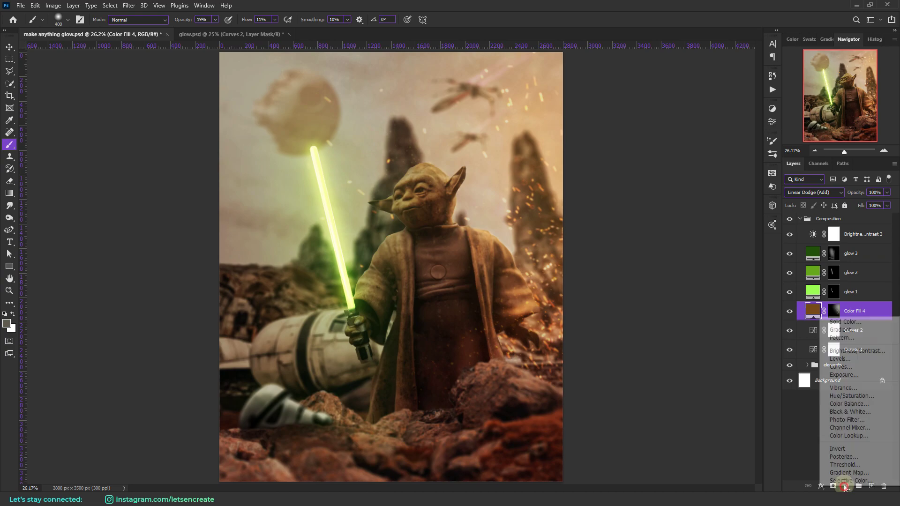
{"action": "left_click", "coordinate": [839, 322]}
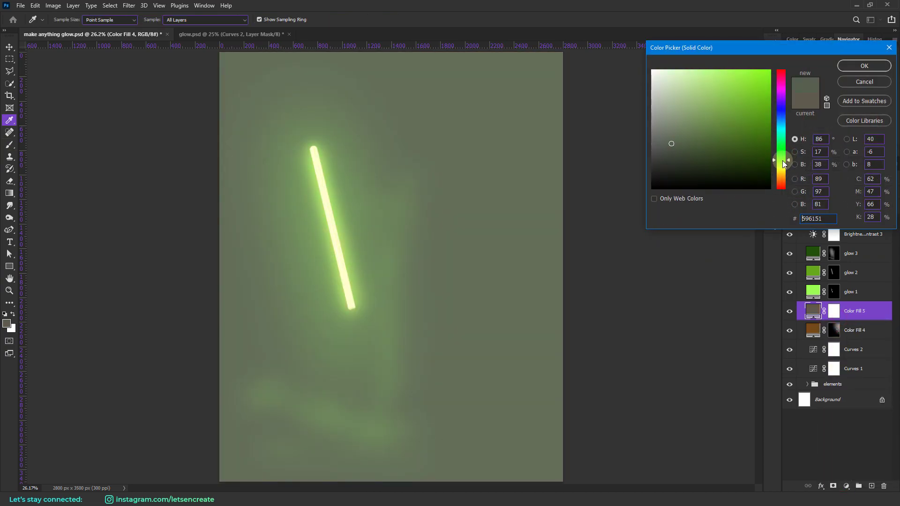
{"action": "left_click_drag", "start_coordinate": [746, 120], "coordinate": [760, 146]}
{"action": "left_click", "coordinate": [860, 66]}
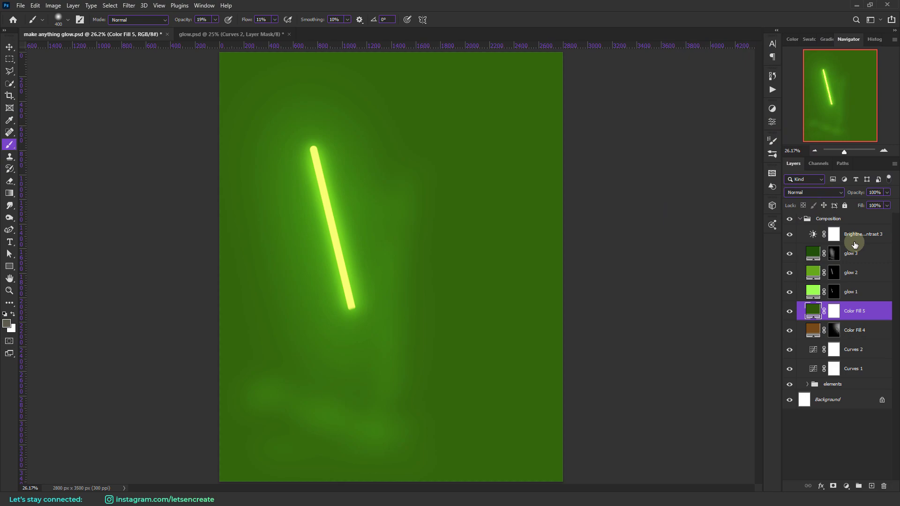
{"action": "left_click", "coordinate": [796, 192]}
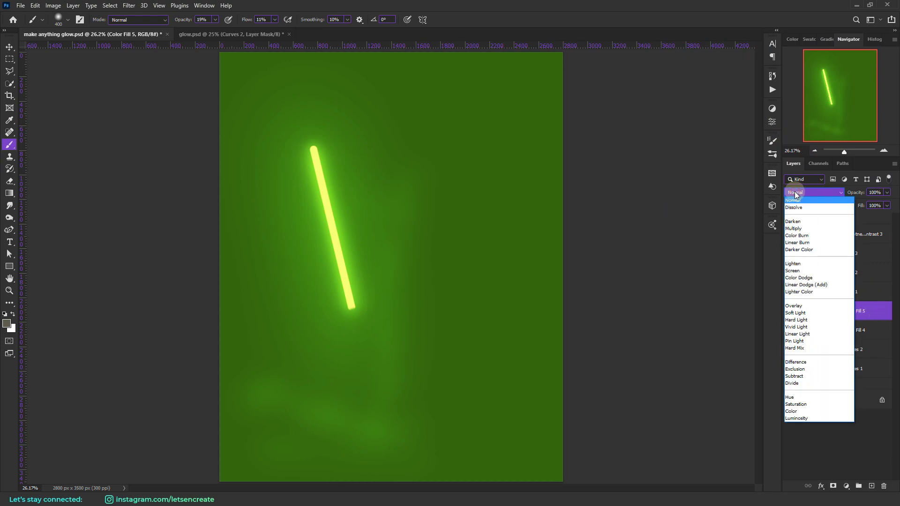
{"action": "left_click", "coordinate": [806, 285]}
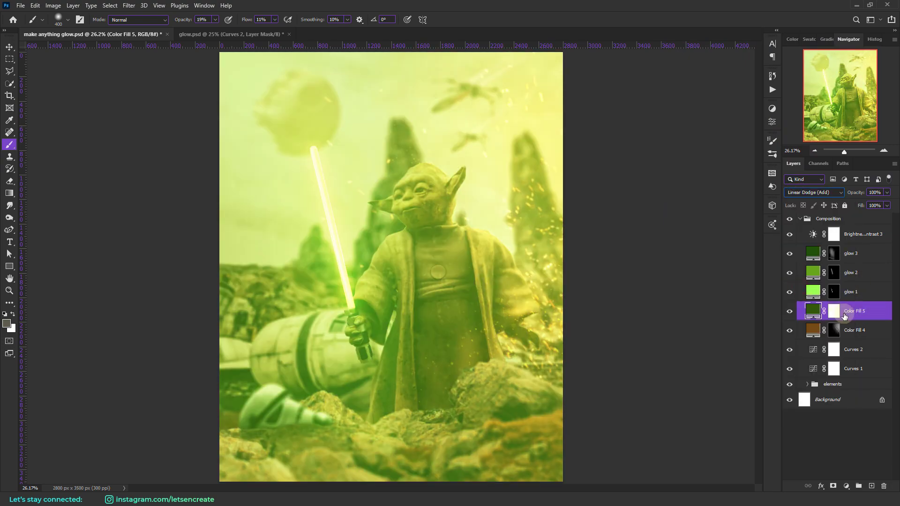
{"action": "left_click", "coordinate": [835, 313]}
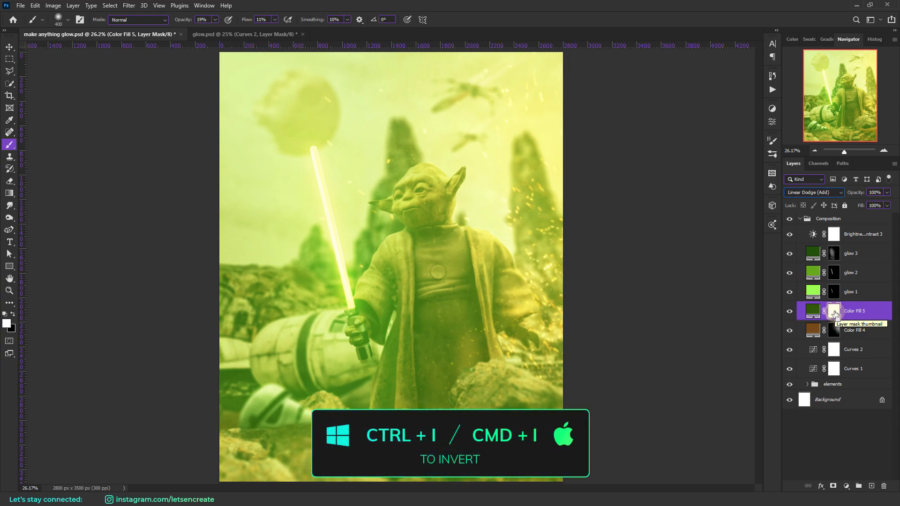
{"action": "key", "text": "ctrl+i"}
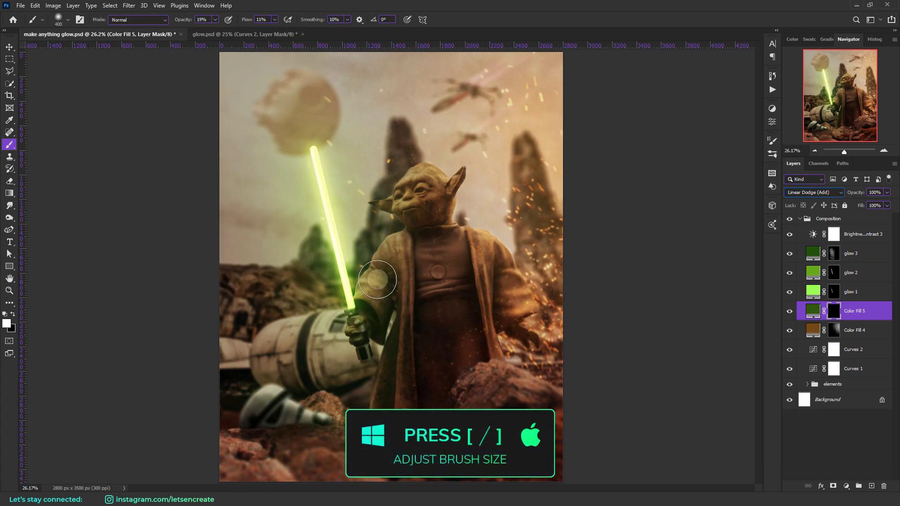
Paint green saber light onto Yoda's hand, arm and face through Color Fill 5's mask
{"action": "key", "text": "bracketleft"}
{"action": "key", "text": "bracketleft"}
{"action": "key", "text": "bracketleft"}
{"action": "key", "text": "bracketleft"}
{"action": "key", "text": "bracketleft"}
{"action": "key", "text": "bracketleft"}
{"action": "key", "text": "bracketleft"}
{"action": "key", "text": "bracketleft"}
{"action": "key", "text": "bracketleft"}
{"action": "key", "text": "bracketleft"}
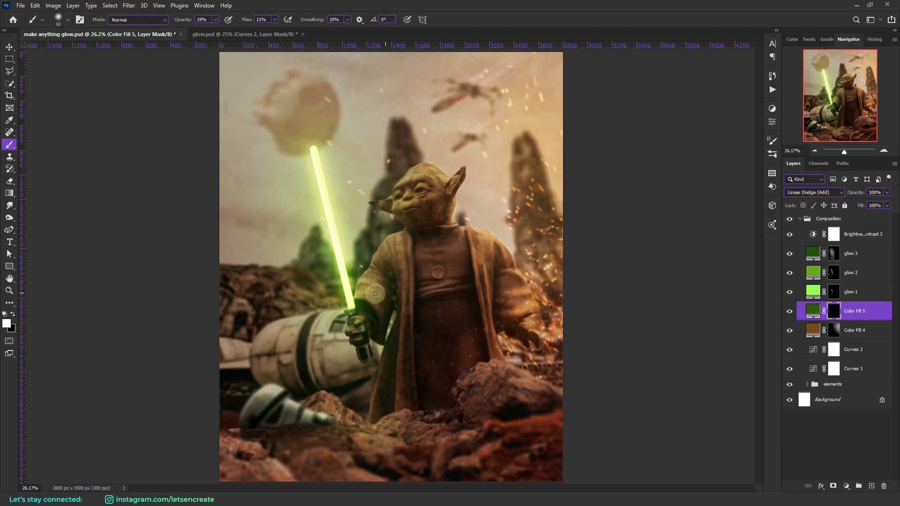
{"action": "mouse_move", "coordinate": [358, 299]}
{"action": "left_mouse_down"}
{"action": "mouse_move", "coordinate": [379, 307]}
{"action": "mouse_move", "coordinate": [359, 291]}
{"action": "left_mouse_up"}
{"action": "key", "text": "bracketleft"}
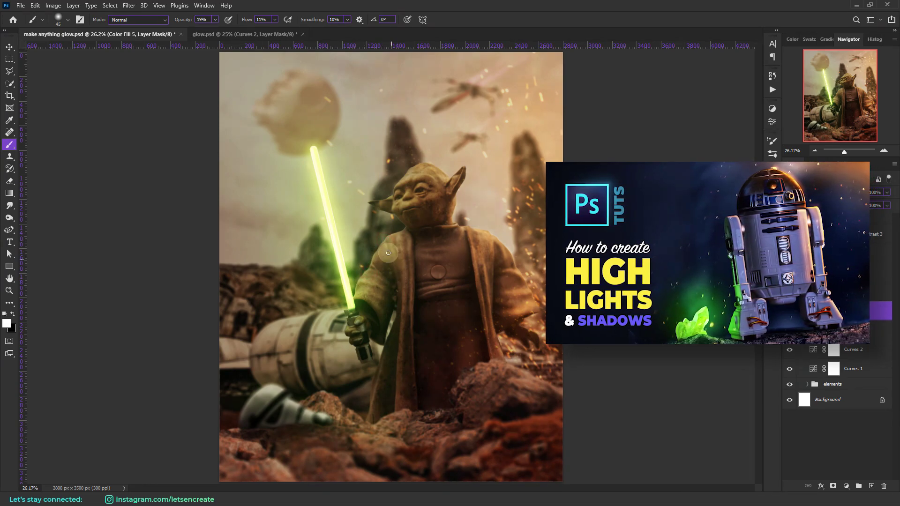
{"action": "left_click_drag", "start_coordinate": [387, 245], "coordinate": [394, 269]}
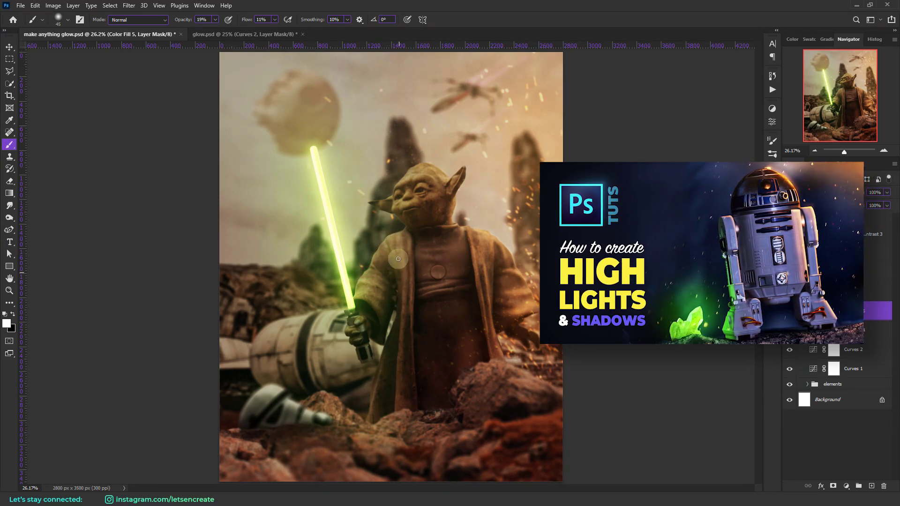
{"action": "mouse_move", "coordinate": [393, 236]}
{"action": "left_mouse_down"}
{"action": "mouse_move", "coordinate": [401, 266]}
{"action": "mouse_move", "coordinate": [401, 238]}
{"action": "mouse_move", "coordinate": [398, 405]}
{"action": "mouse_move", "coordinate": [380, 377]}
{"action": "mouse_move", "coordinate": [327, 404]}
{"action": "left_mouse_up"}
{"action": "key", "text": "bracketright"}
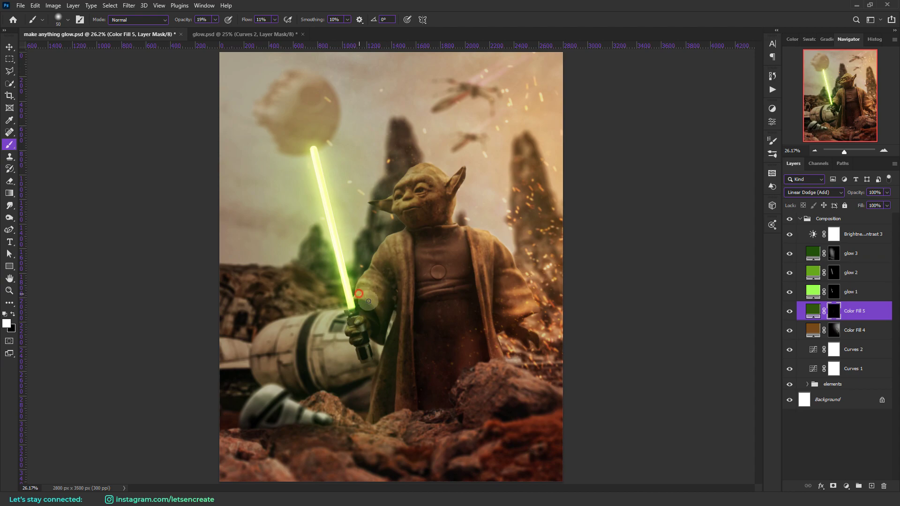
{"action": "key", "text": "bracketleft"}
{"action": "mouse_move", "coordinate": [403, 203]}
{"action": "left_mouse_down"}
{"action": "mouse_move", "coordinate": [408, 225]}
{"action": "mouse_move", "coordinate": [394, 204]}
{"action": "left_mouse_up"}
Split Color Fill 5's Underlying Layer black Blend If slider to 0/27
{"action": "right_click", "coordinate": [883, 311]}
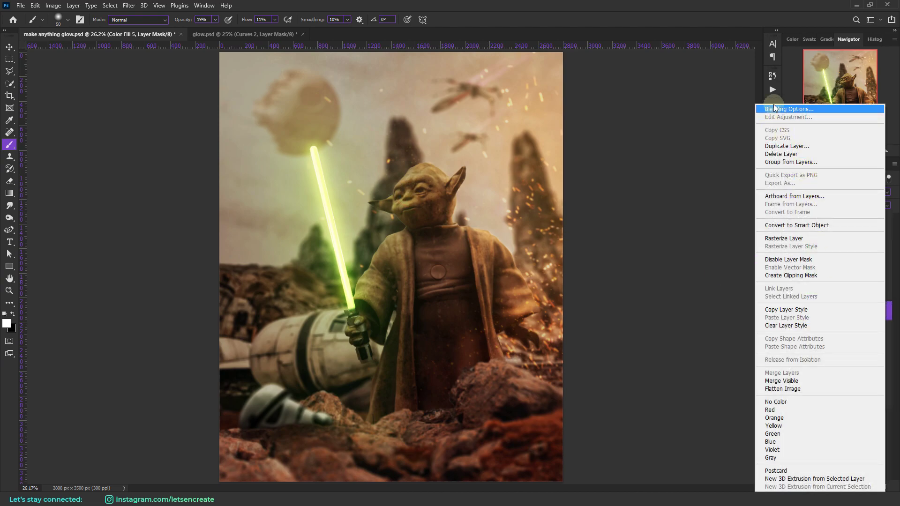
{"action": "left_click", "coordinate": [789, 108]}
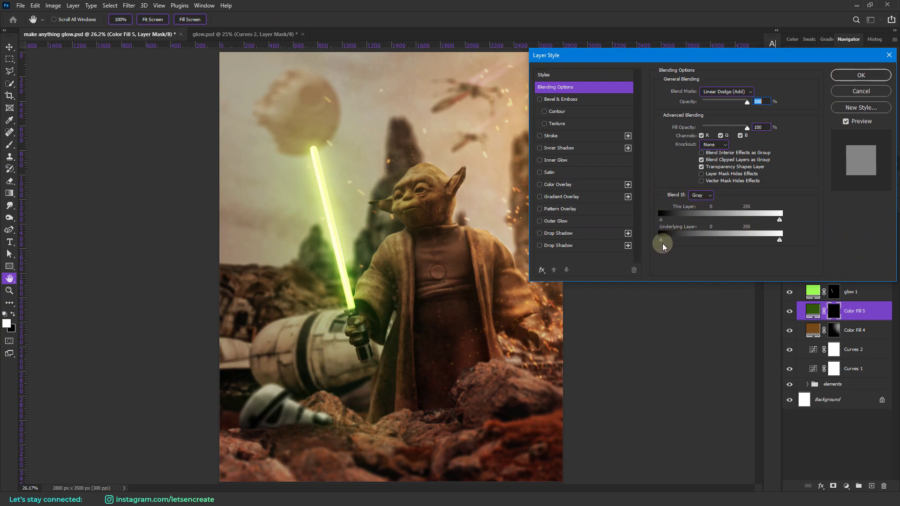
{"action": "key", "text": "alt"}
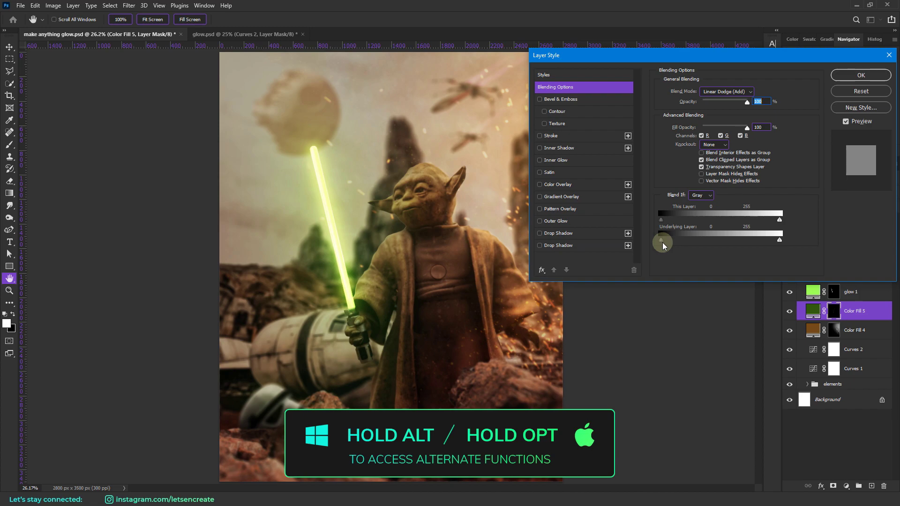
{"action": "left_click_drag", "start_coordinate": [664, 241], "coordinate": [673, 241]}
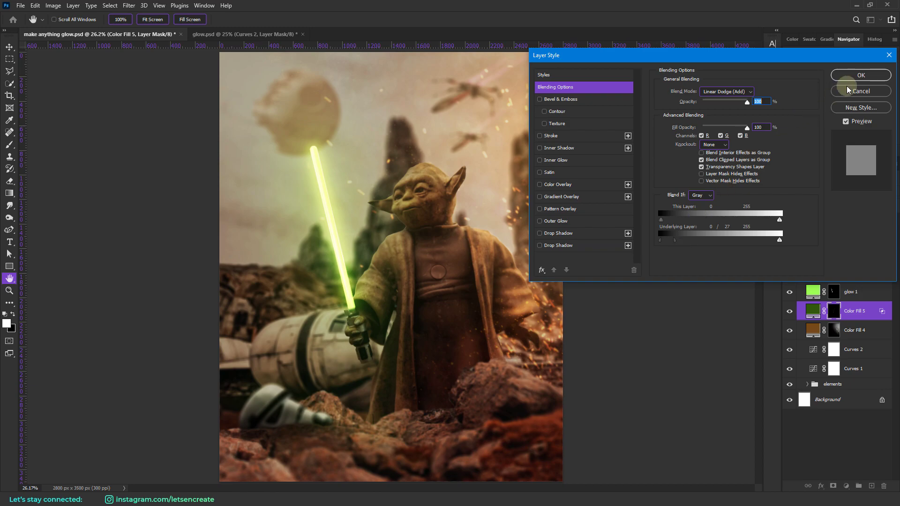
{"action": "left_click", "coordinate": [858, 75]}
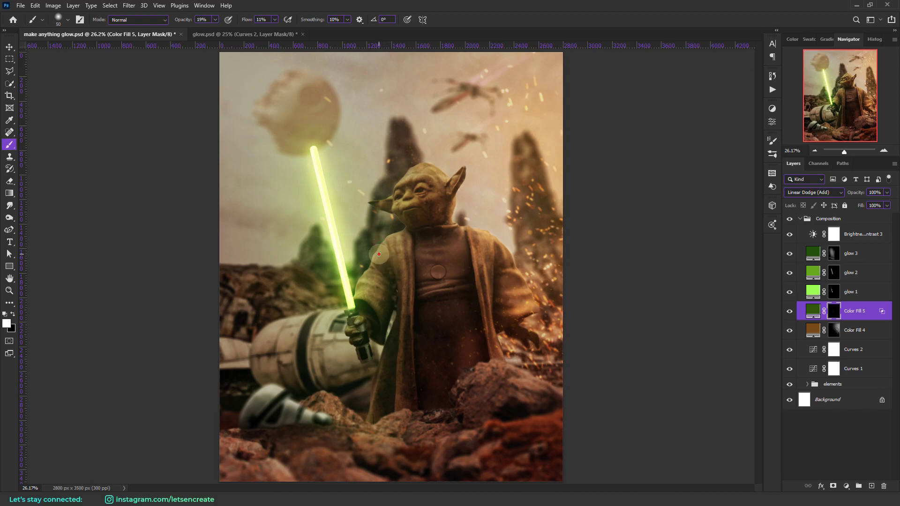
With a size 70 brush, paint green light across the fallen droid head
{"action": "key", "text": "bracketright"}
{"action": "key", "text": "bracketright"}
{"action": "mouse_move", "coordinate": [266, 392]}
{"action": "left_mouse_down"}
{"action": "mouse_move", "coordinate": [323, 420]}
{"action": "mouse_move", "coordinate": [329, 417]}
{"action": "mouse_move", "coordinate": [286, 407]}
{"action": "mouse_move", "coordinate": [328, 400]}
{"action": "mouse_move", "coordinate": [308, 400]}
{"action": "mouse_move", "coordinate": [320, 395]}
{"action": "mouse_move", "coordinate": [368, 427]}
{"action": "mouse_move", "coordinate": [314, 407]}
{"action": "mouse_move", "coordinate": [355, 422]}
{"action": "mouse_move", "coordinate": [324, 407]}
{"action": "mouse_move", "coordinate": [349, 418]}
{"action": "mouse_move", "coordinate": [331, 405]}
{"action": "mouse_move", "coordinate": [369, 427]}
{"action": "left_mouse_up"}
{"action": "left_click", "coordinate": [872, 312]}
Duplicate Color Fill 5 and paint extra green light around Yoda's eye on the copy's mask
{"action": "right_click", "coordinate": [872, 313]}
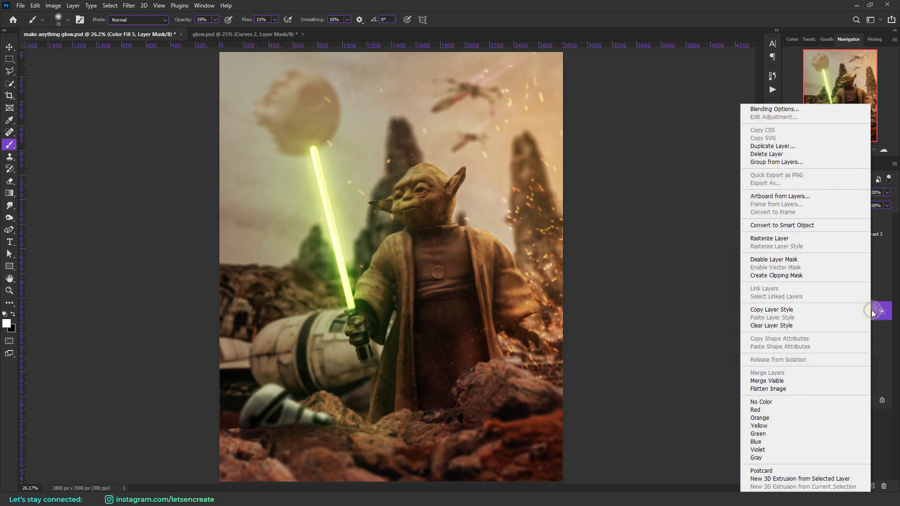
{"action": "left_click", "coordinate": [773, 146]}
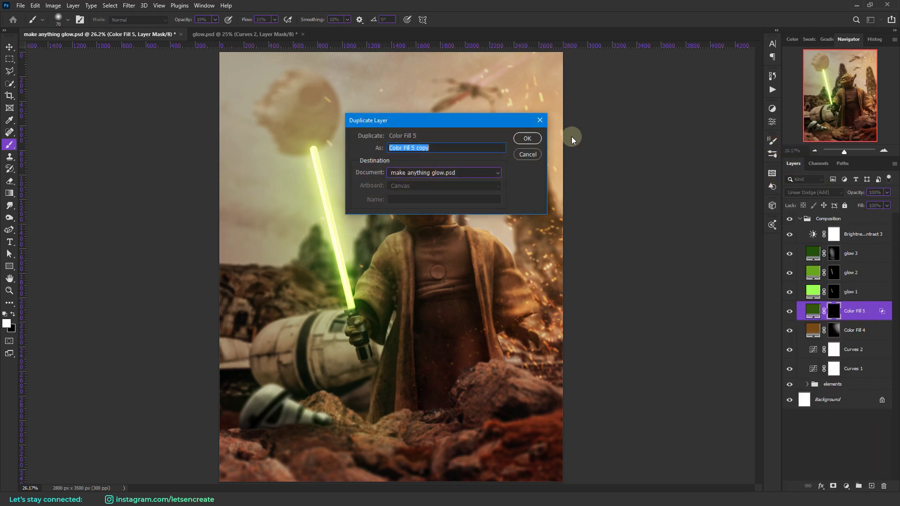
{"action": "left_click", "coordinate": [528, 138]}
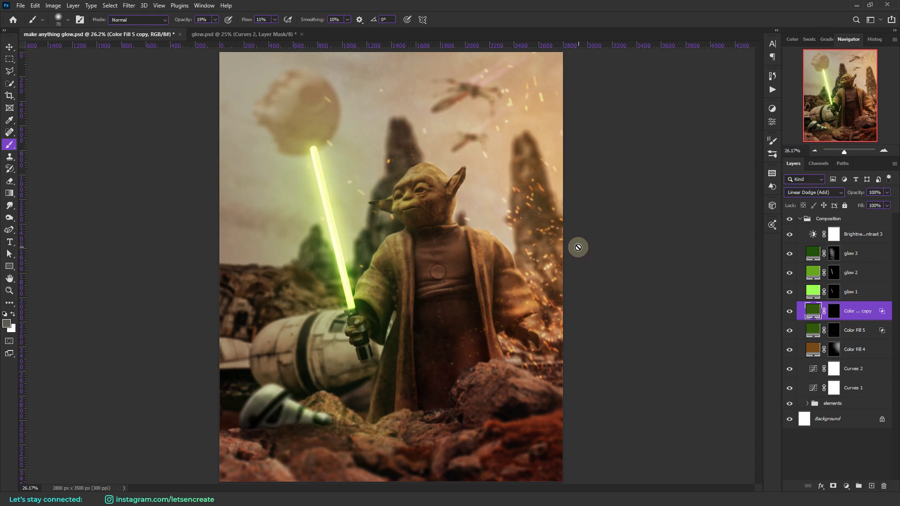
{"action": "left_click", "coordinate": [838, 322]}
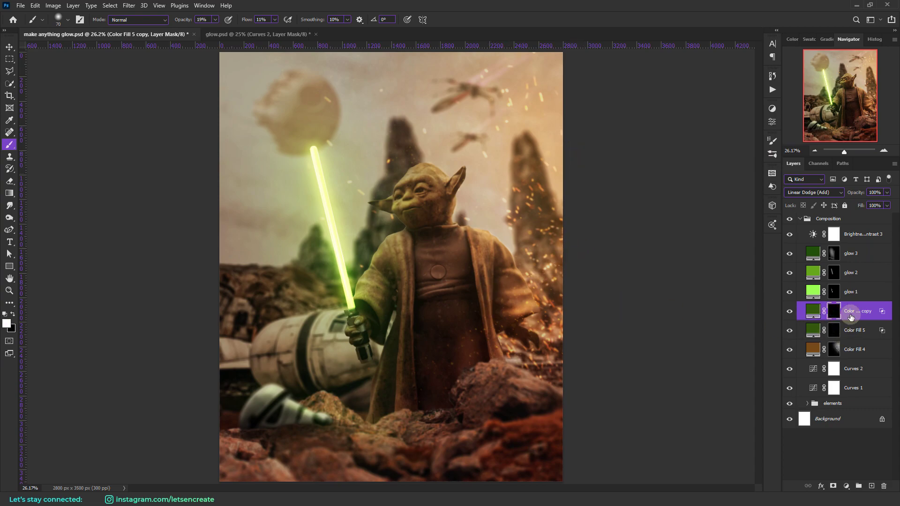
{"action": "key", "text": "x"}
{"action": "mouse_move", "coordinate": [398, 186]}
{"action": "left_mouse_down"}
{"action": "mouse_move", "coordinate": [416, 176]}
{"action": "mouse_move", "coordinate": [408, 208]}
{"action": "mouse_move", "coordinate": [395, 213]}
{"action": "mouse_move", "coordinate": [432, 241]}
{"action": "left_mouse_up"}
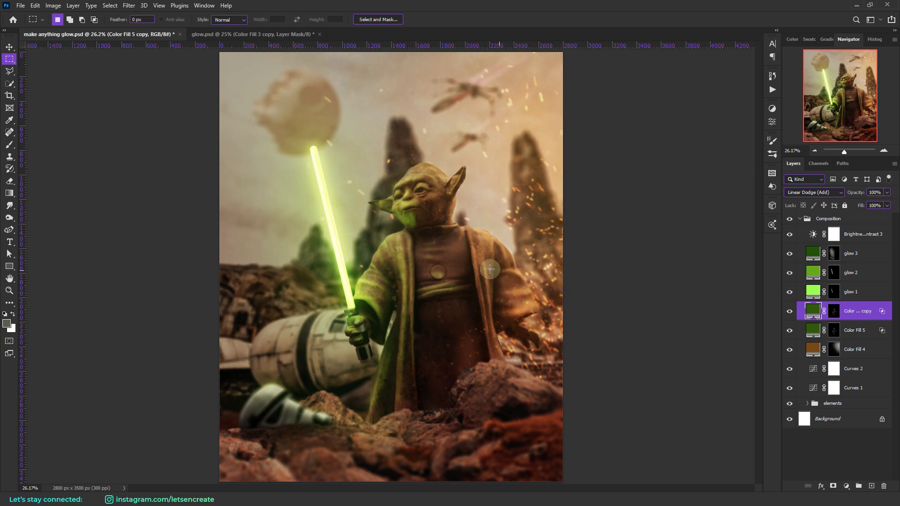
{"action": "left_click", "coordinate": [874, 333]}
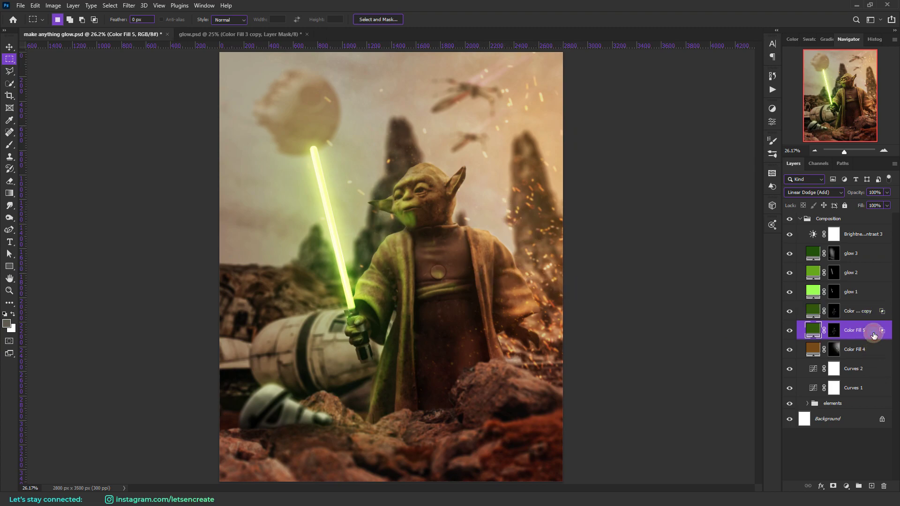
{"action": "double_click", "coordinate": [874, 334]}
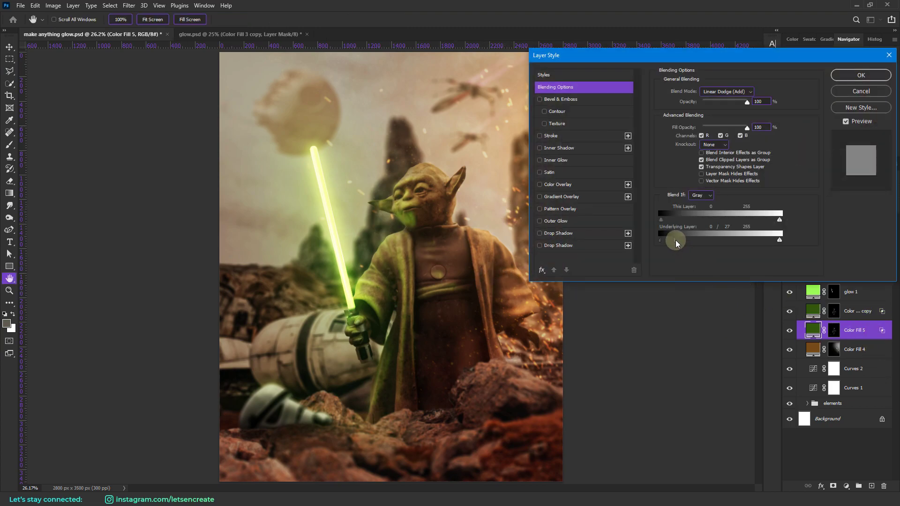
Set underlying Blend If splits of 0/127 on Color Fill 5 and 0/135 on its copy
{"action": "left_click_drag", "start_coordinate": [676, 241], "coordinate": [718, 243]}
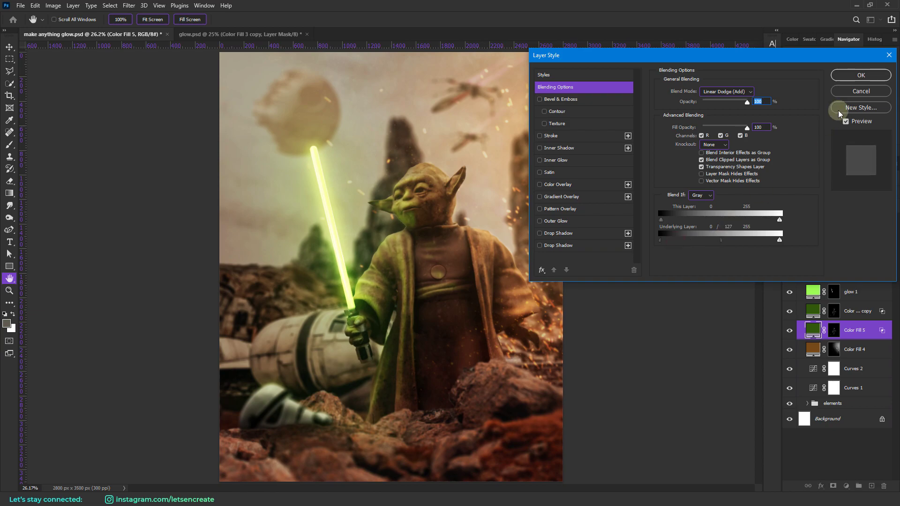
{"action": "left_click", "coordinate": [862, 75]}
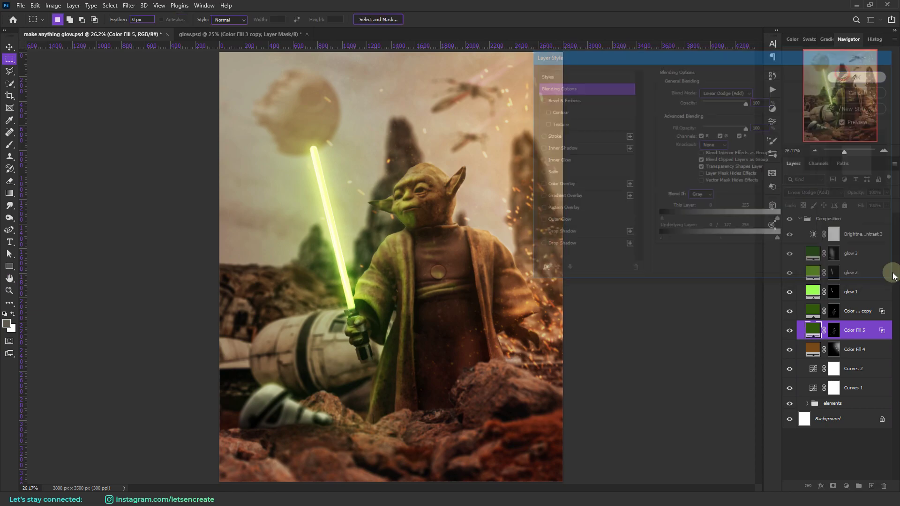
{"action": "double_click", "coordinate": [866, 311]}
{"action": "double_click", "coordinate": [854, 307]}
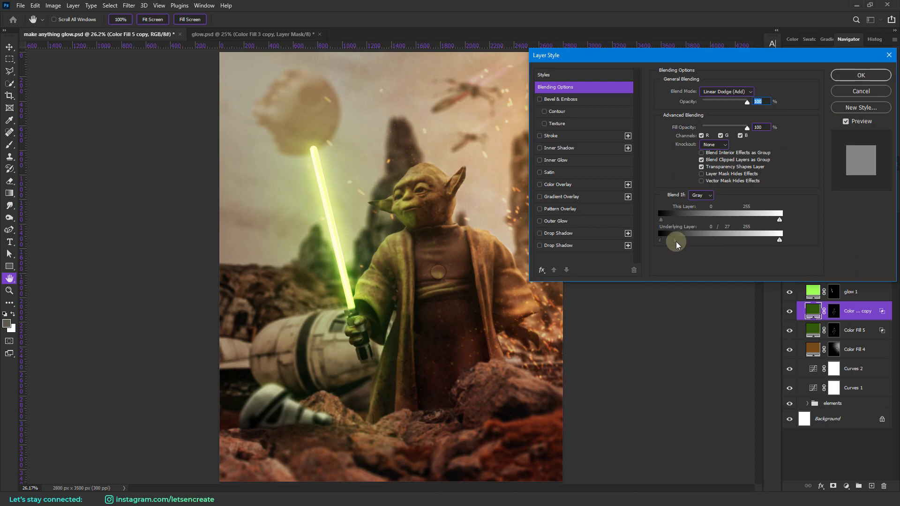
{"action": "left_click_drag", "start_coordinate": [676, 241], "coordinate": [717, 241]}
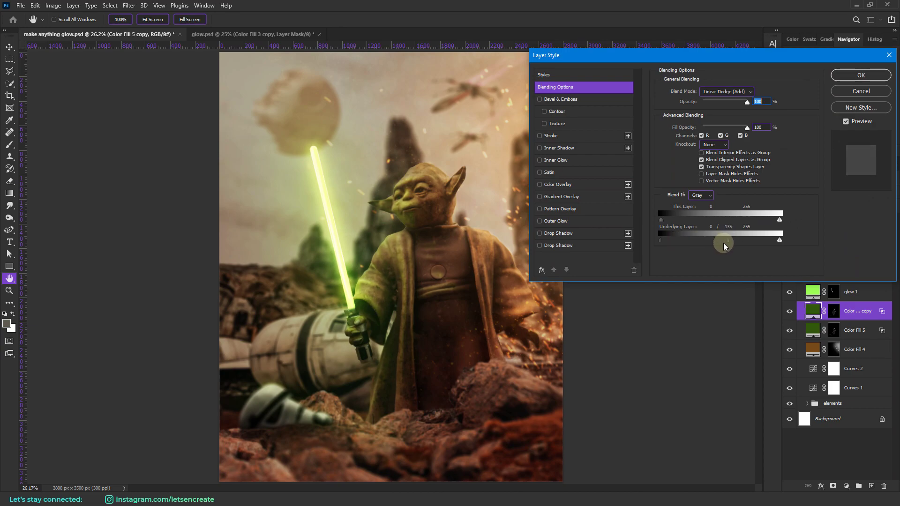
{"action": "left_click", "coordinate": [844, 76]}
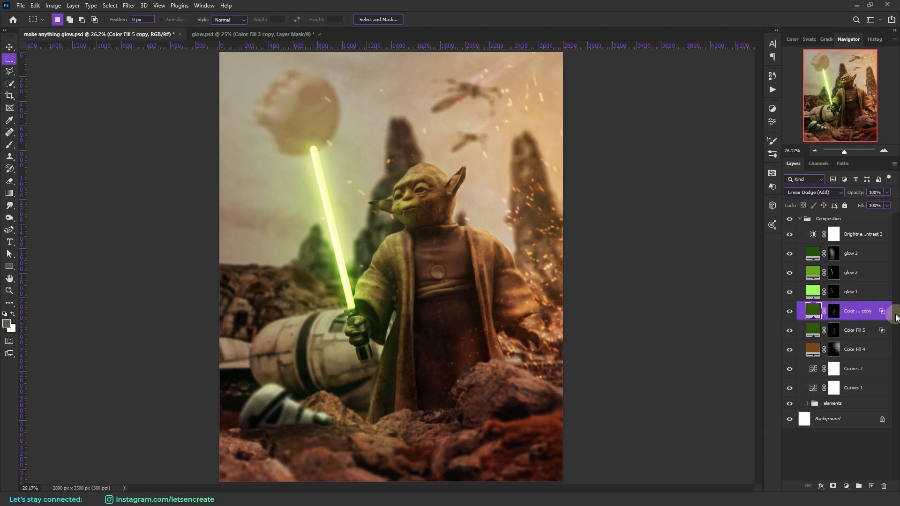
Recolour the glow 3, glow 2 and glow 1 fills to red
{"action": "double_click", "coordinate": [813, 253]}
{"action": "left_click_drag", "start_coordinate": [774, 98], "coordinate": [783, 232]}
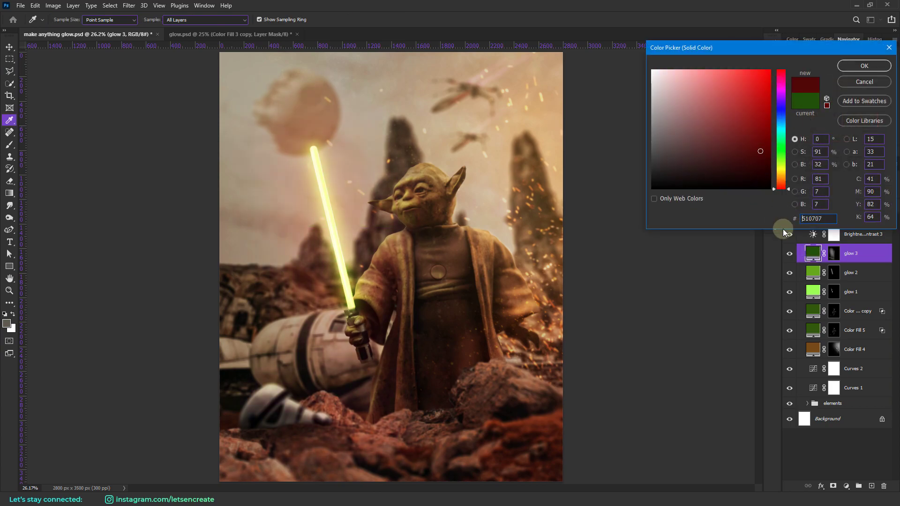
{"action": "left_click", "coordinate": [853, 64]}
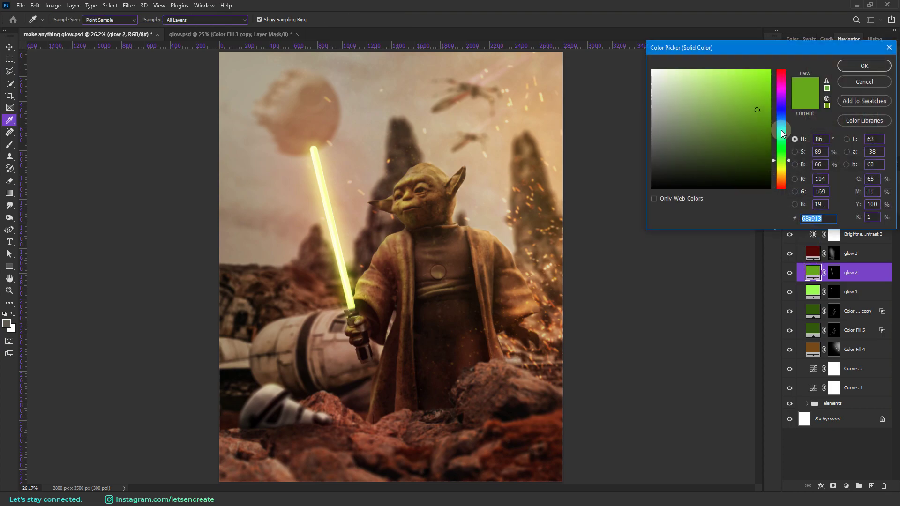
{"action": "left_click_drag", "start_coordinate": [779, 160], "coordinate": [783, 207]}
{"action": "left_click", "coordinate": [863, 66]}
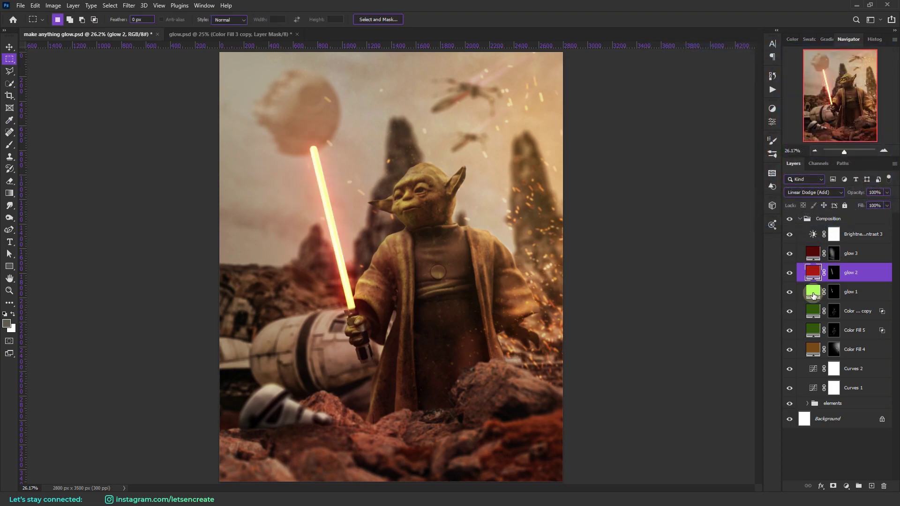
{"action": "double_click", "coordinate": [813, 295]}
{"action": "left_click_drag", "start_coordinate": [782, 159], "coordinate": [777, 232]}
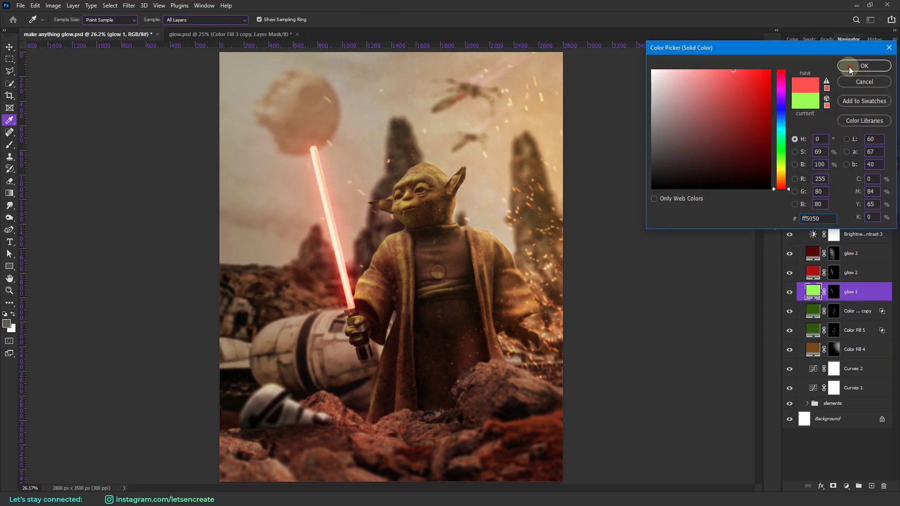
{"action": "left_click", "coordinate": [850, 69]}
Recolour Color Fill 5 copy and Color Fill 5 to dark red, the latter as 5b0808
{"action": "double_click", "coordinate": [814, 311]}
{"action": "left_click_drag", "start_coordinate": [781, 159], "coordinate": [776, 189]}
{"action": "left_click", "coordinate": [760, 147]}
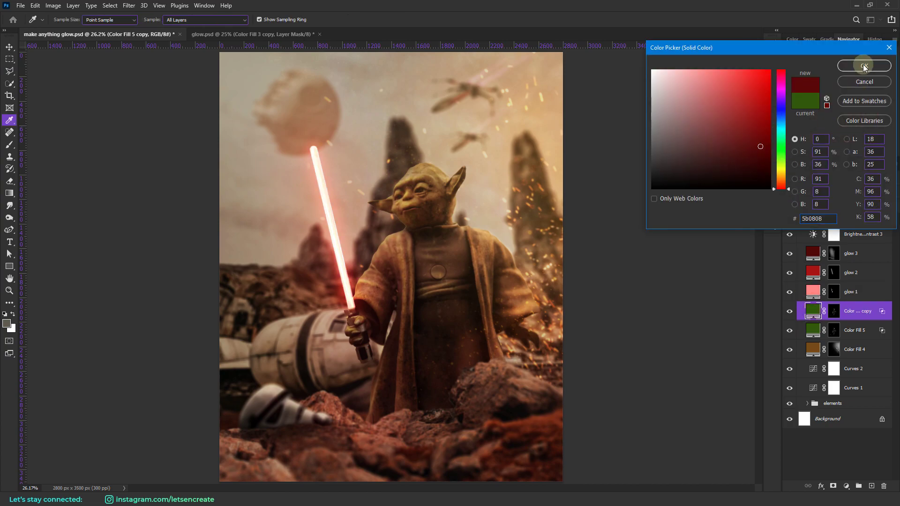
{"action": "left_click", "coordinate": [864, 67]}
{"action": "left_click", "coordinate": [814, 330]}
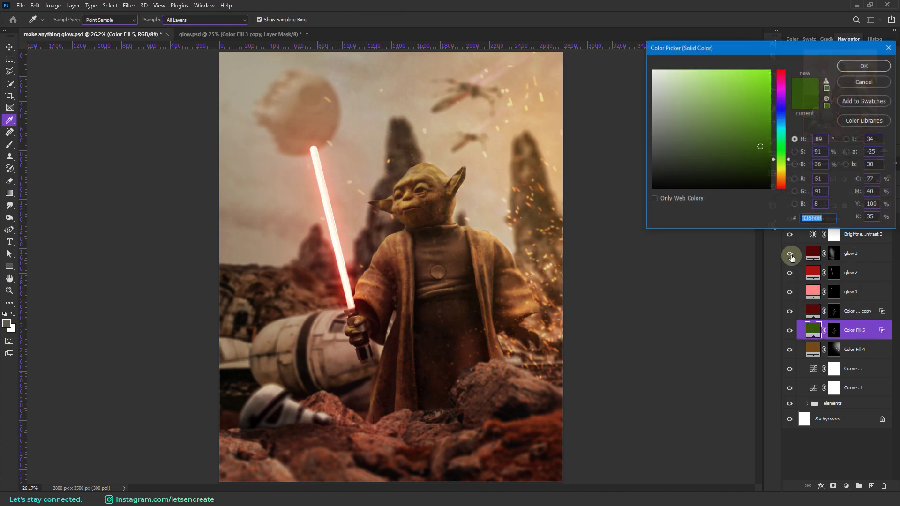
{"action": "type", "text": "5b0808"}
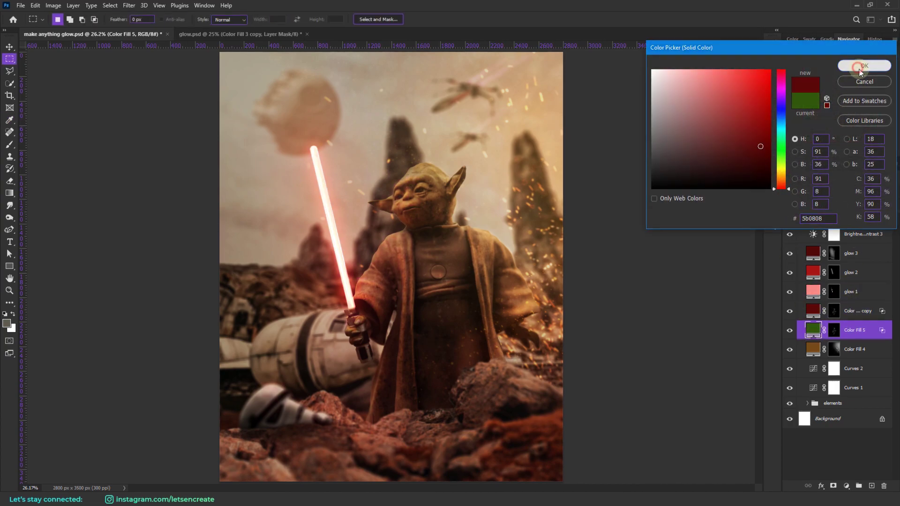
{"action": "left_click", "coordinate": [864, 66]}
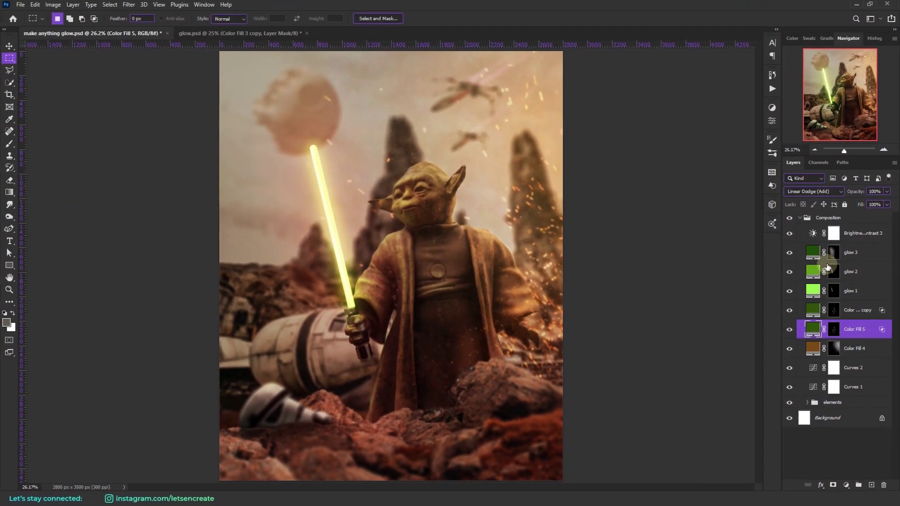
{"action": "left_click", "coordinate": [828, 290]}
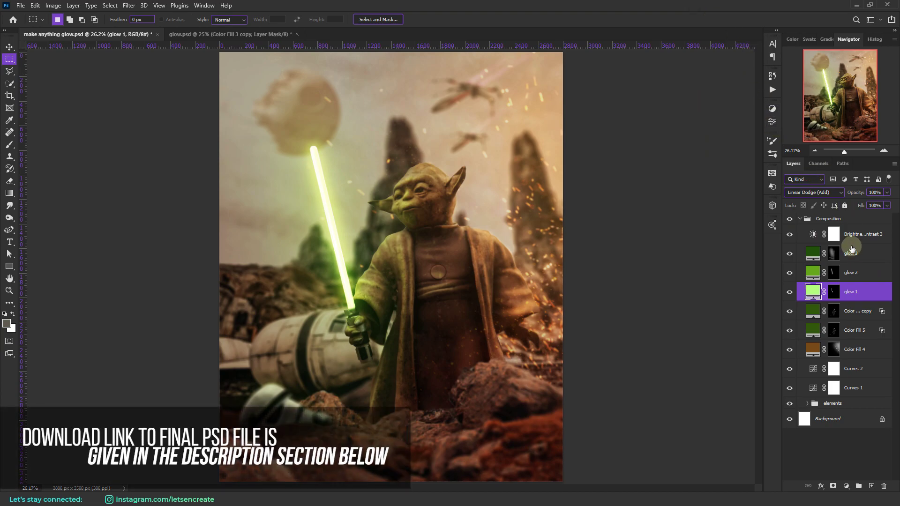
{"action": "left_click", "coordinate": [867, 234]}
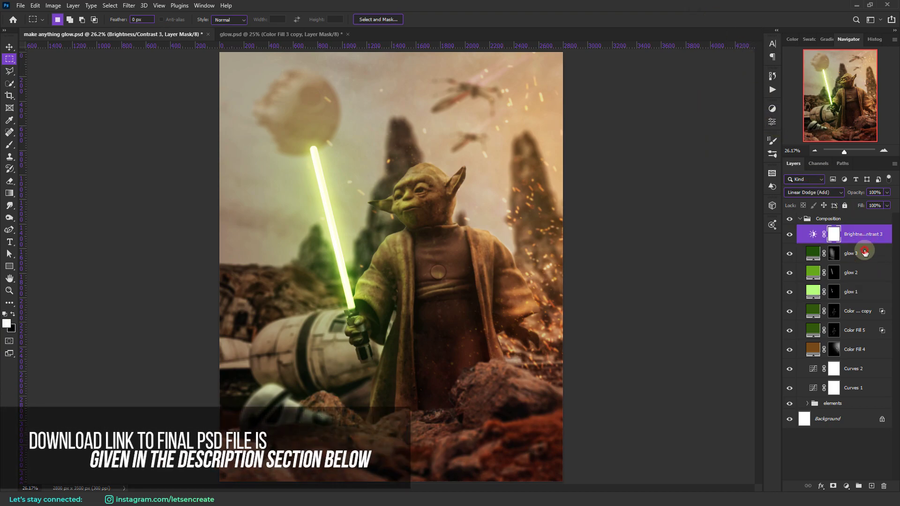
{"action": "left_click", "coordinate": [849, 255]}
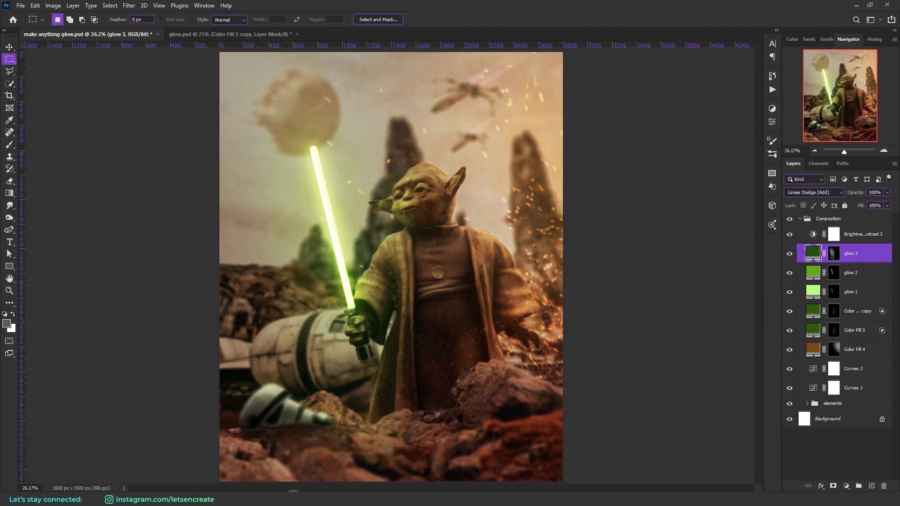
Place the particle photo, scale it across the canvas, and blend it as Linear Dodge (Add)
{"action": "key", "text": "ctrl+shift+p"}
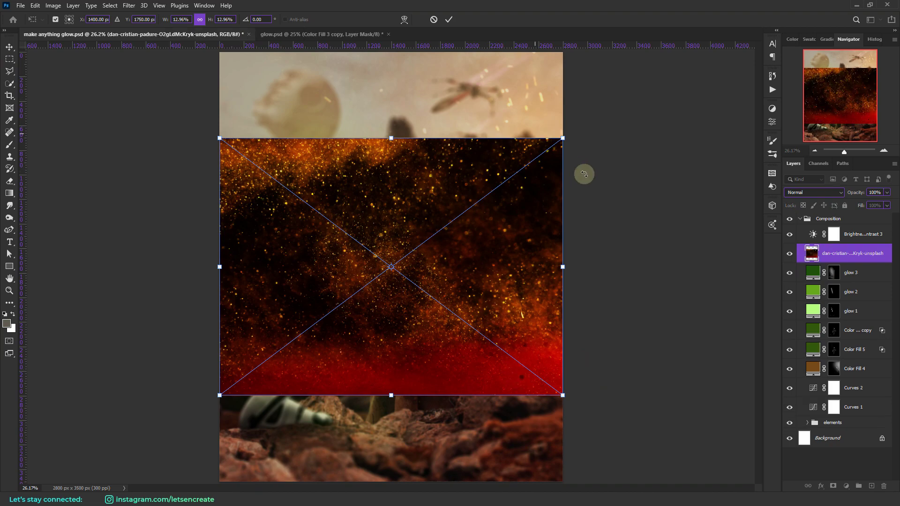
{"action": "left_click_drag", "start_coordinate": [563, 138], "coordinate": [666, 60]}
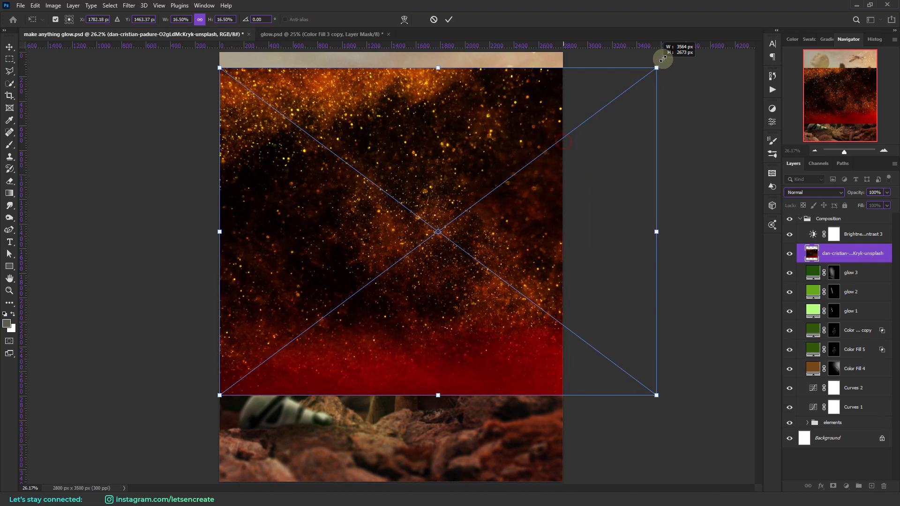
{"action": "left_click", "coordinate": [451, 19]}
{"action": "left_click", "coordinate": [815, 193]}
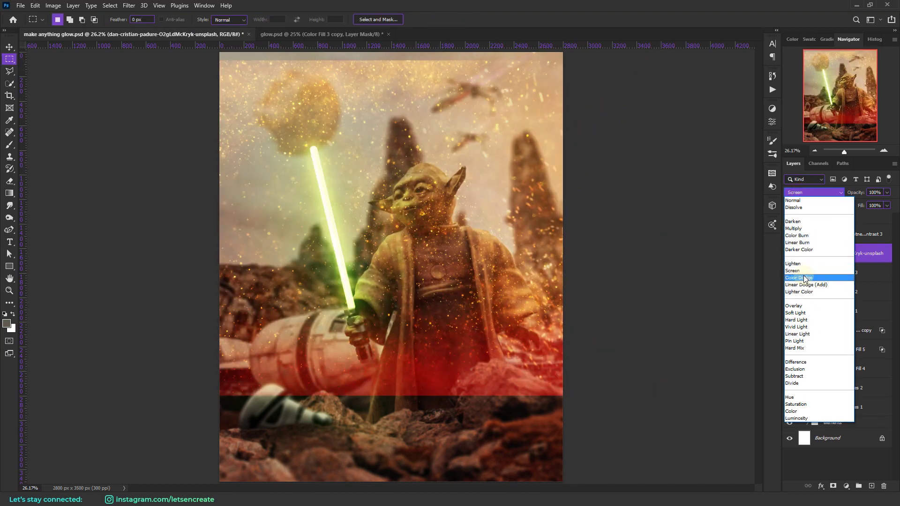
{"action": "left_click", "coordinate": [806, 284]}
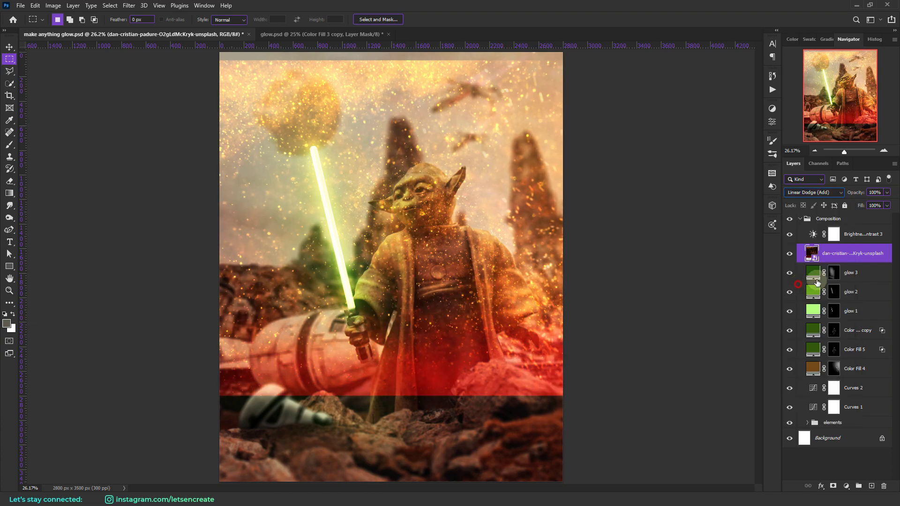
Blend out the particles' dark tones with the Blend If black slider at 125, then shift them left
{"action": "double_click", "coordinate": [877, 254]}
{"action": "left_click_drag", "start_coordinate": [662, 219], "coordinate": [721, 223]}
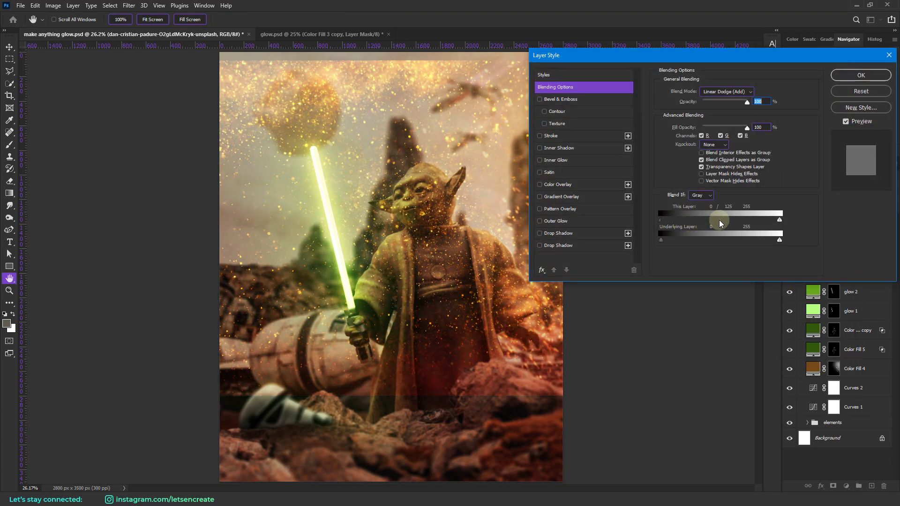
{"action": "left_click", "coordinate": [861, 75]}
{"action": "left_click_drag", "start_coordinate": [523, 231], "coordinate": [445, 225]}
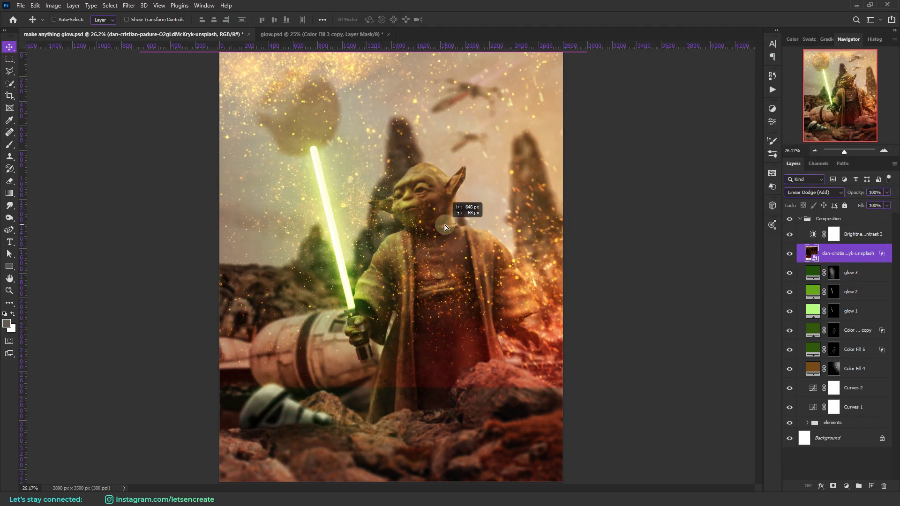
Give the particle layer a green Color Overlay in Color mode
{"action": "double_click", "coordinate": [871, 258]}
{"action": "left_click", "coordinate": [561, 184]}
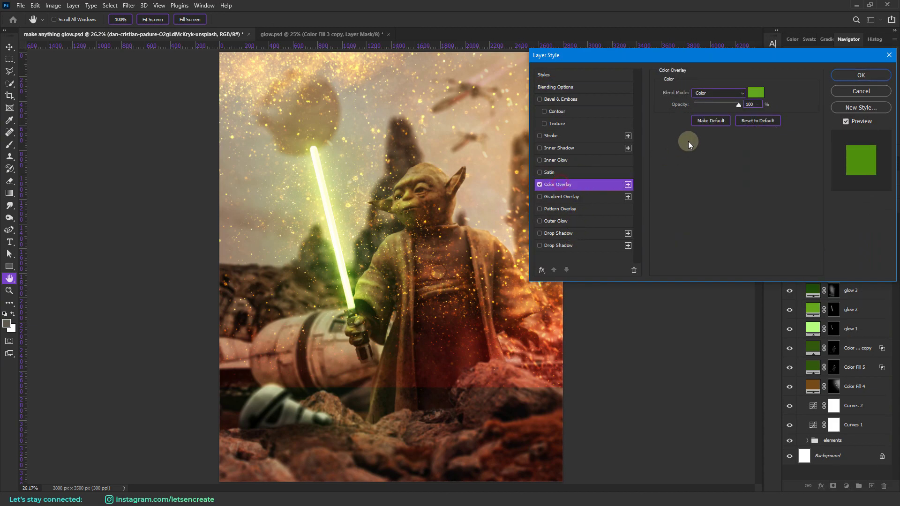
{"action": "left_click", "coordinate": [711, 92]}
{"action": "left_click", "coordinate": [703, 316]}
{"action": "left_click", "coordinate": [861, 75]}
Add a black mask to the particles and paint them back around the upper saber with a 1100 brush
{"action": "left_click", "coordinate": [835, 486], "text": "alt"}
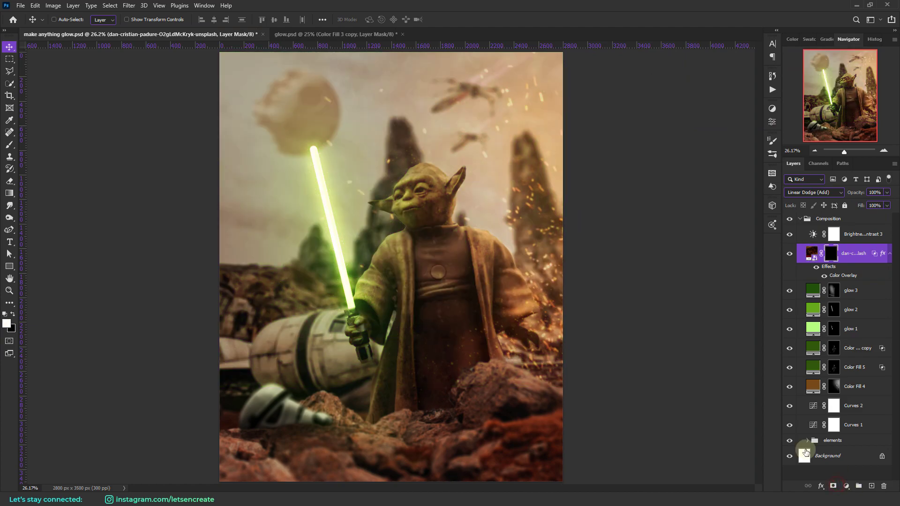
{"action": "left_click", "coordinate": [7, 145]}
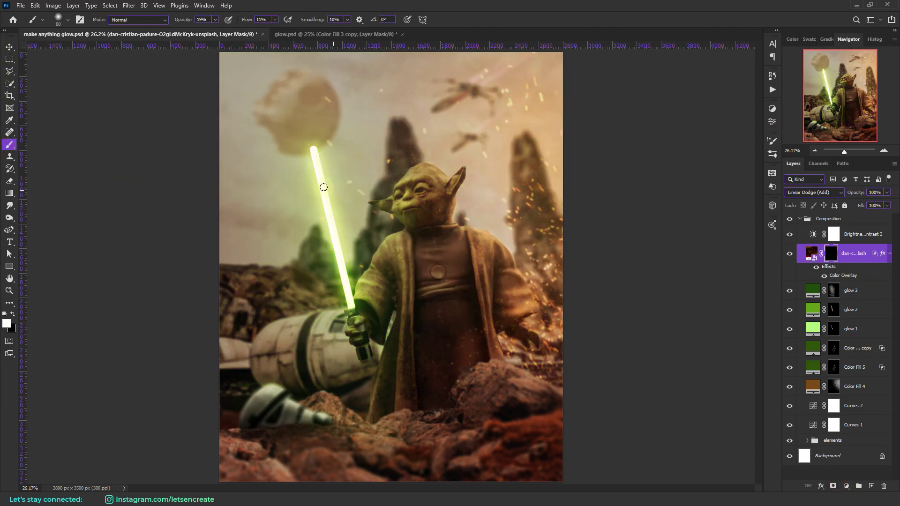
{"action": "key", "text": "bracketright"}
{"action": "key", "text": "bracketright"}
{"action": "key", "text": "bracketright"}
{"action": "key", "text": "bracketright"}
{"action": "key", "text": "bracketright"}
{"action": "key", "text": "bracketright"}
{"action": "key", "text": "bracketright"}
{"action": "key", "text": "bracketright"}
{"action": "key", "text": "bracketright"}
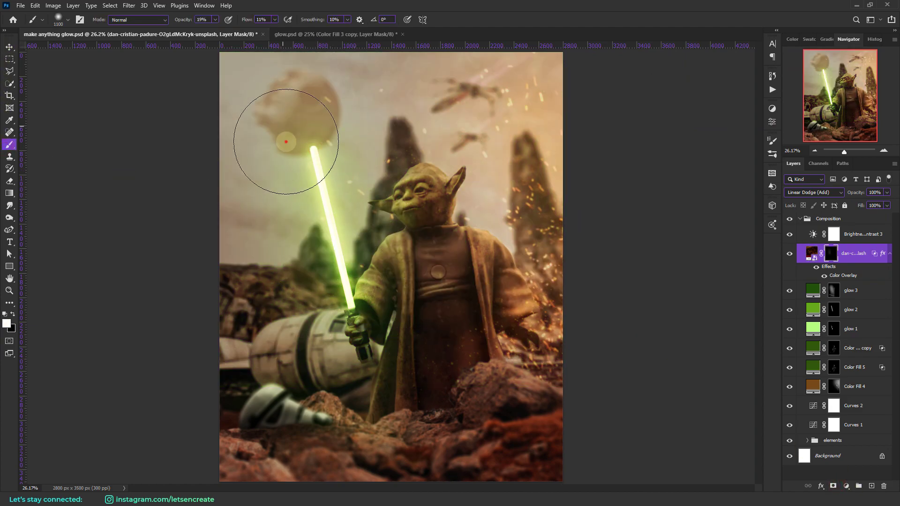
{"action": "mouse_move", "coordinate": [300, 124]}
{"action": "left_mouse_down"}
{"action": "mouse_move", "coordinate": [307, 172]}
{"action": "mouse_move", "coordinate": [296, 193]}
{"action": "mouse_move", "coordinate": [317, 177]}
{"action": "mouse_move", "coordinate": [329, 230]}
{"action": "mouse_move", "coordinate": [363, 287]}
{"action": "mouse_move", "coordinate": [385, 284]}
{"action": "mouse_move", "coordinate": [384, 246]}
{"action": "mouse_move", "coordinate": [301, 256]}
{"action": "left_mouse_up"}
{"action": "key", "text": "x"}
{"action": "left_click", "coordinate": [293, 110]}
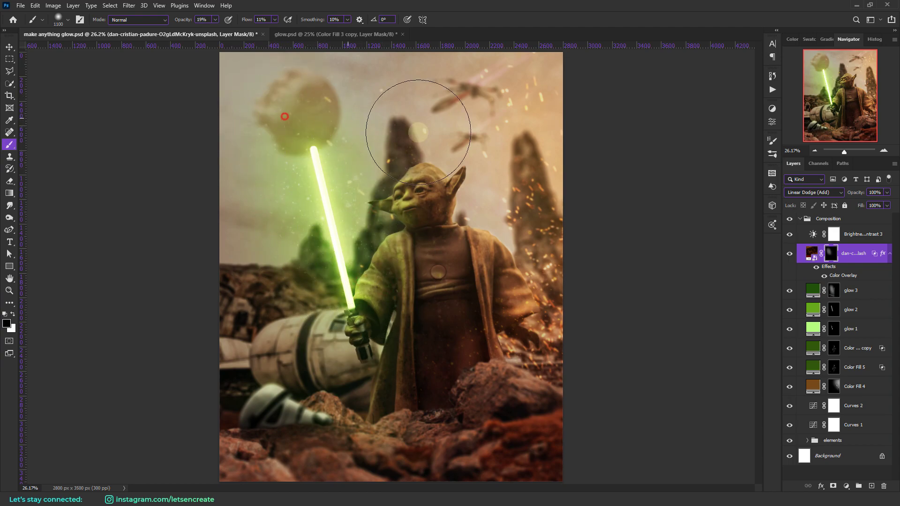
Collapse the Composition group and add a new empty layer above it
{"action": "left_click", "coordinate": [834, 292]}
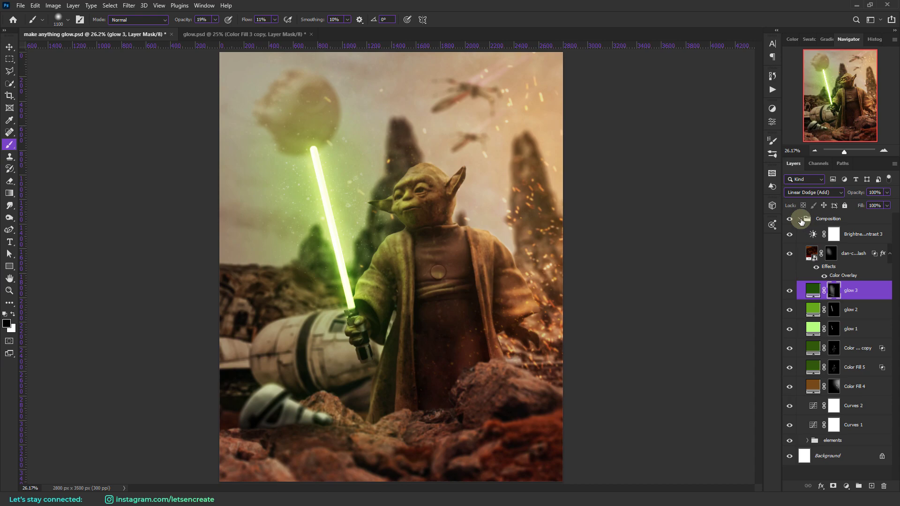
{"action": "left_click", "coordinate": [801, 220]}
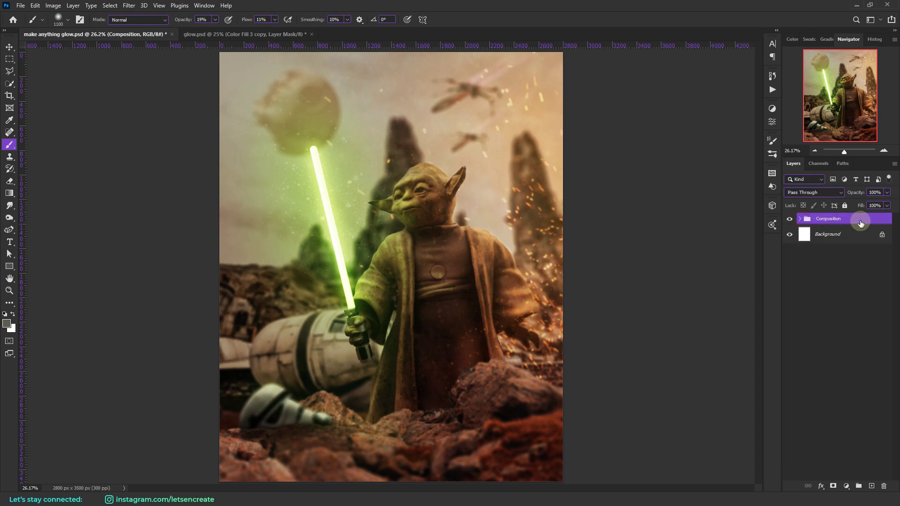
{"action": "left_click", "coordinate": [871, 487]}
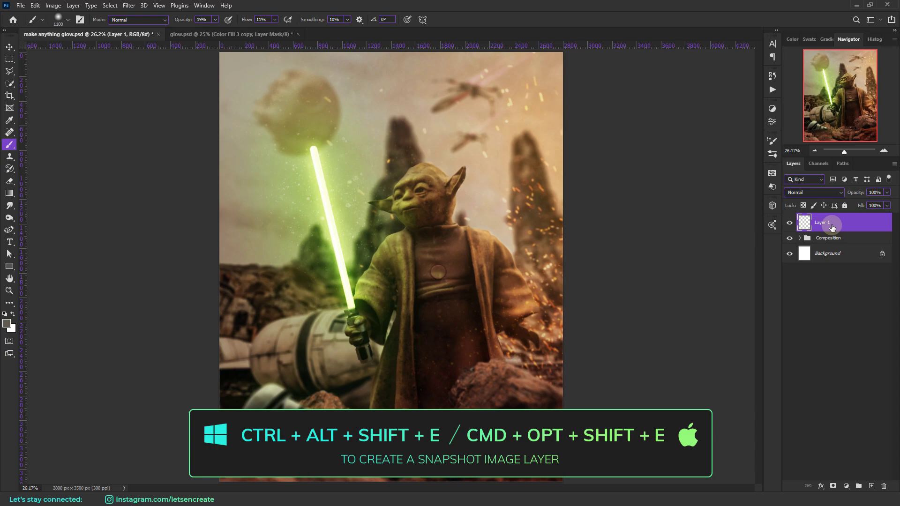
Stamp the whole composite into Layer 1 and convert it to a smart object
{"action": "key", "text": "ctrl+alt+shift+e"}
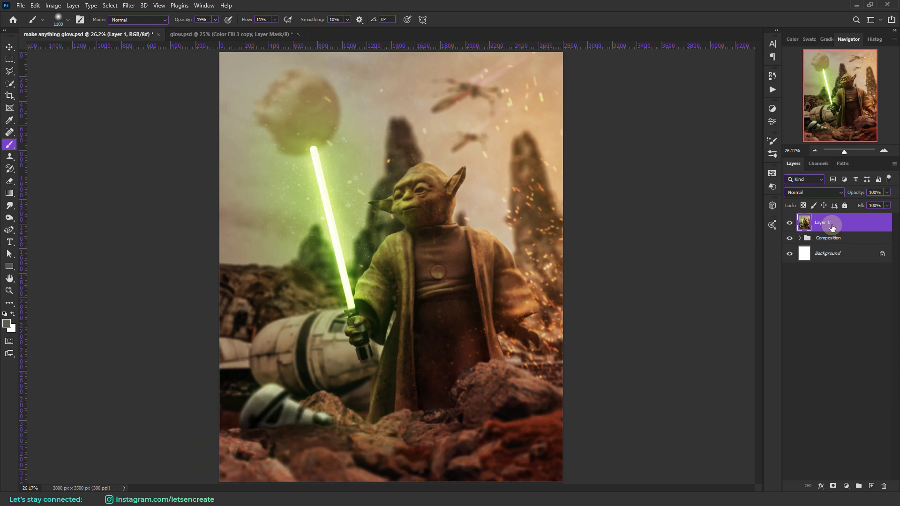
{"action": "right_click", "coordinate": [887, 234]}
{"action": "left_click", "coordinate": [741, 225]}
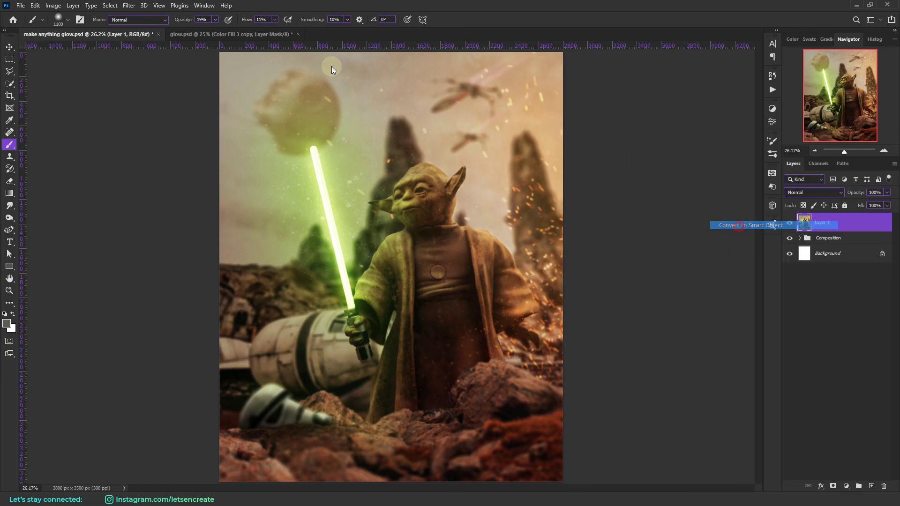
In Camera Raw, raise contrast, lower highlights, lift shadows, deepen blacks, add texture and boost vibrance
{"action": "left_click", "coordinate": [128, 5]}
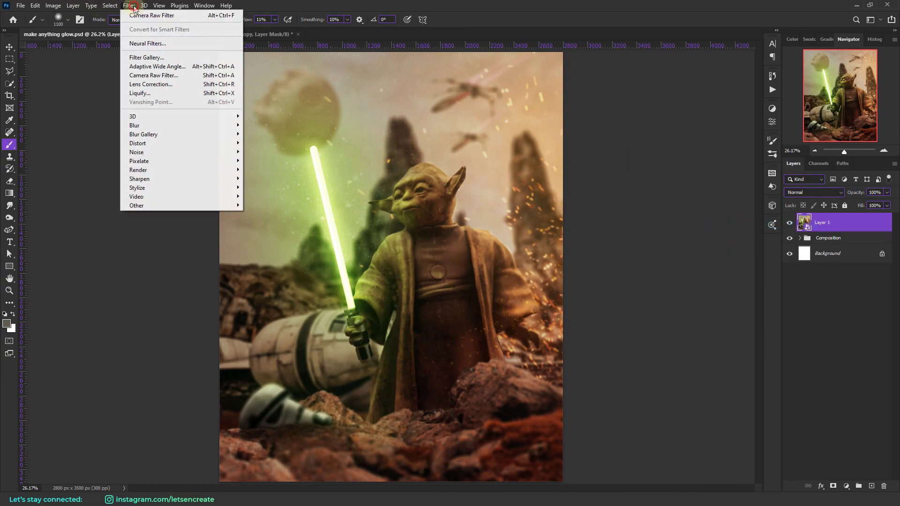
{"action": "left_click", "coordinate": [148, 75]}
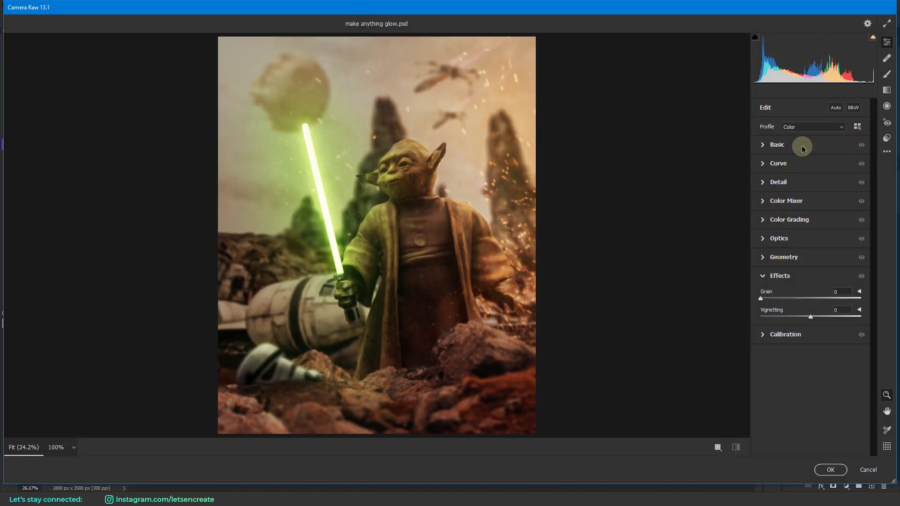
{"action": "left_click", "coordinate": [801, 145]}
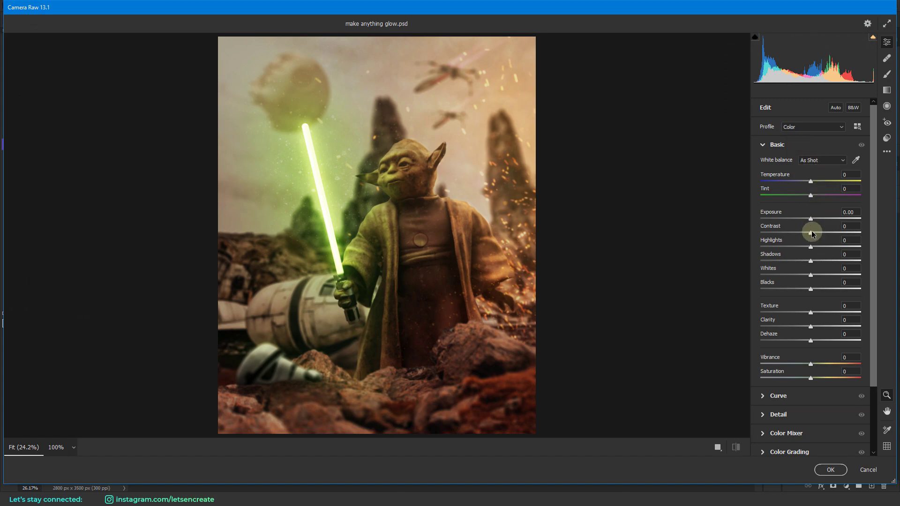
{"action": "left_click_drag", "start_coordinate": [812, 232], "coordinate": [824, 233]}
{"action": "left_click_drag", "start_coordinate": [811, 246], "coordinate": [824, 261]}
{"action": "left_click_drag", "start_coordinate": [810, 274], "coordinate": [819, 312]}
{"action": "left_click_drag", "start_coordinate": [810, 364], "coordinate": [814, 364]}
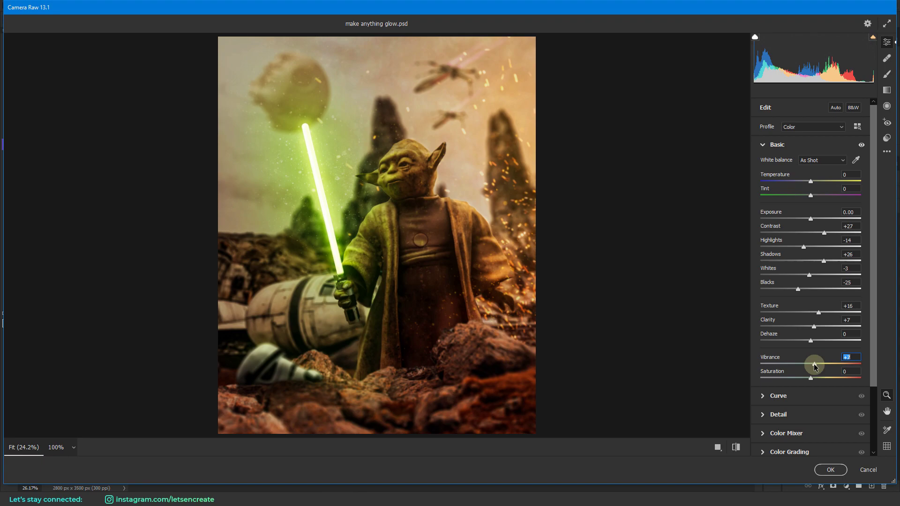
Add grain in the Effects panel and apply the Camera Raw filter
{"action": "left_click", "coordinate": [778, 144]}
{"action": "left_click", "coordinate": [780, 275]}
{"action": "left_click_drag", "start_coordinate": [760, 298], "coordinate": [784, 297]}
{"action": "left_click", "coordinate": [821, 471]}
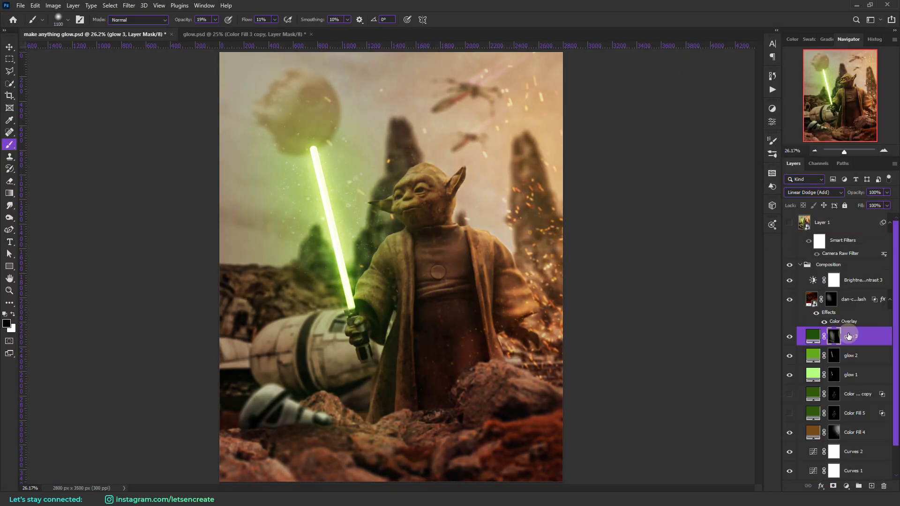
Lower the glow 1 layer's opacity to 71% to soften the lightsaber glow
{"action": "left_click", "coordinate": [858, 378]}
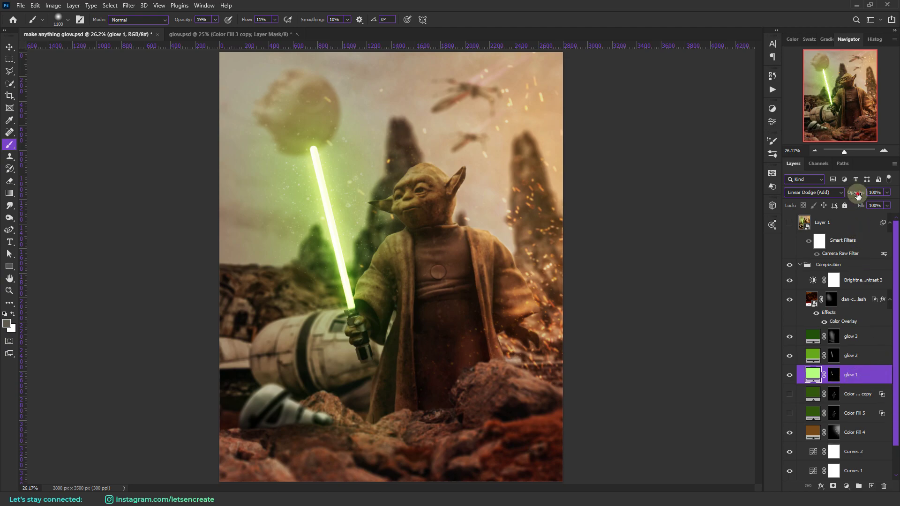
{"action": "left_click_drag", "start_coordinate": [858, 196], "coordinate": [816, 197]}
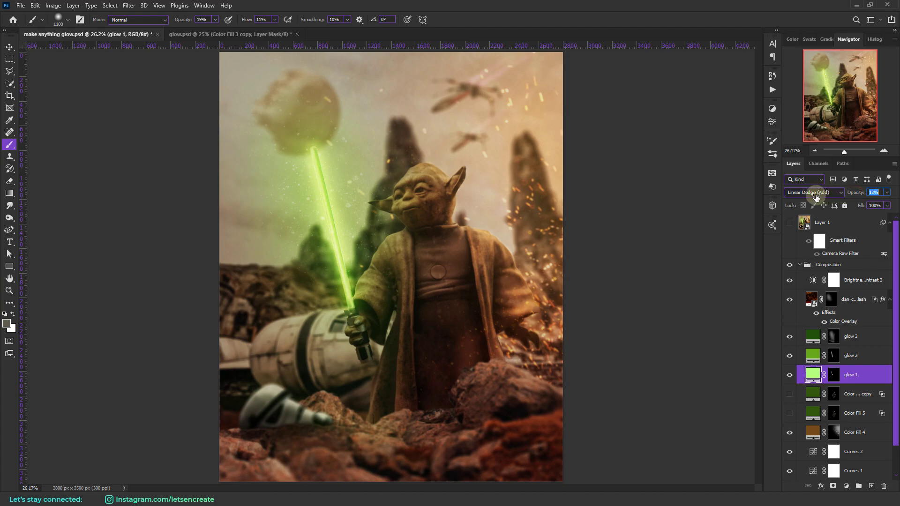